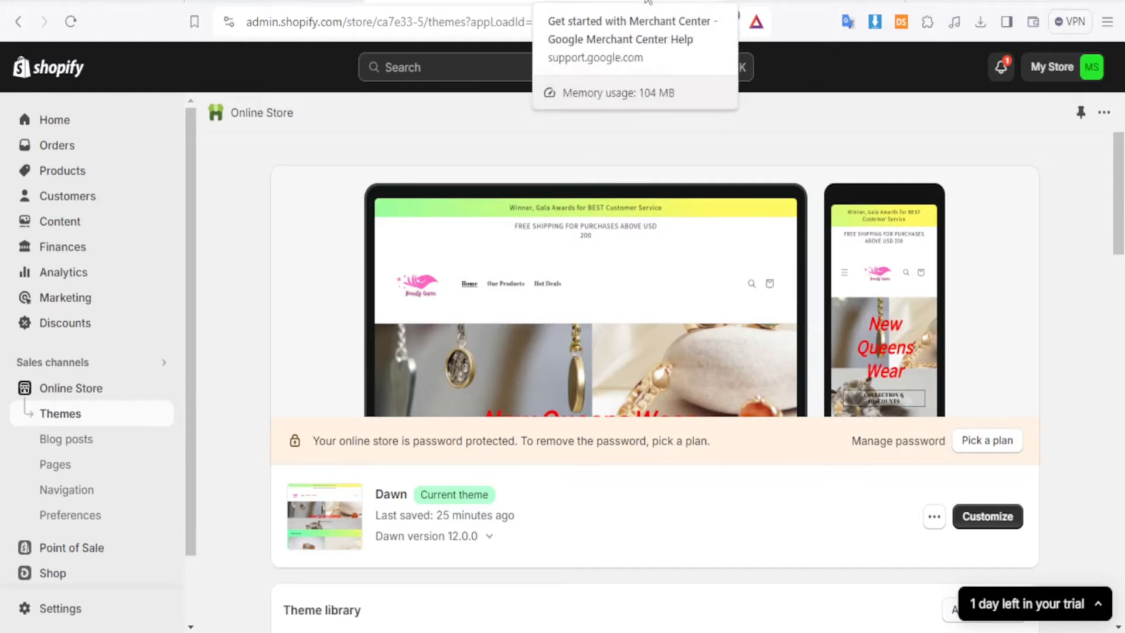
Switch to Google Merchant Center and get past the Merchant Center Next welcome message to the products page
click(648, 1)
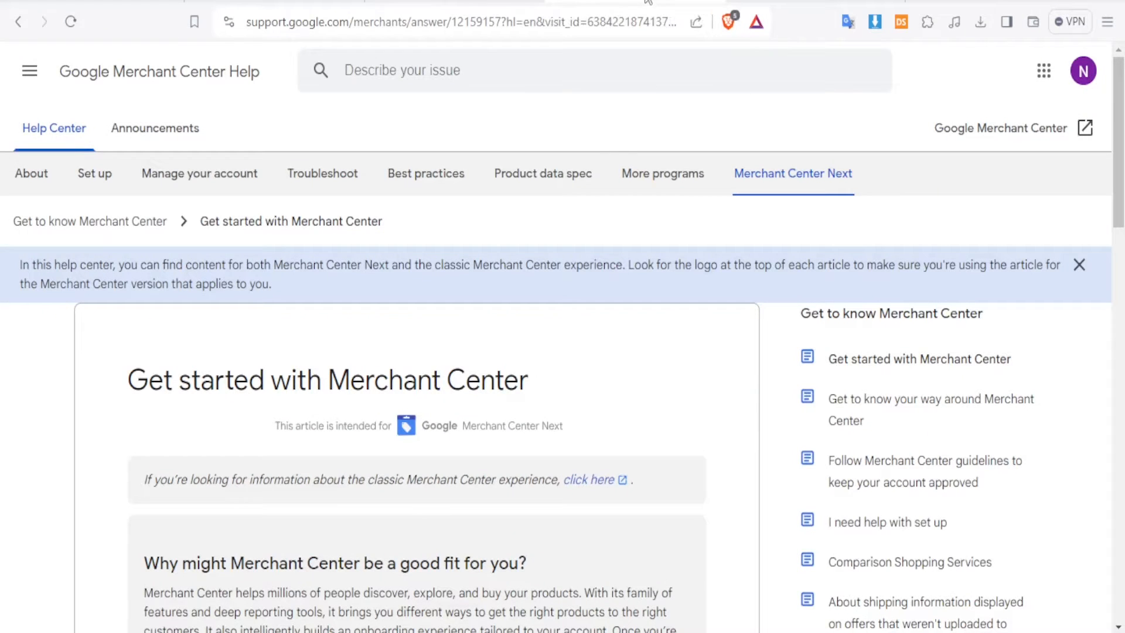
click(745, 3)
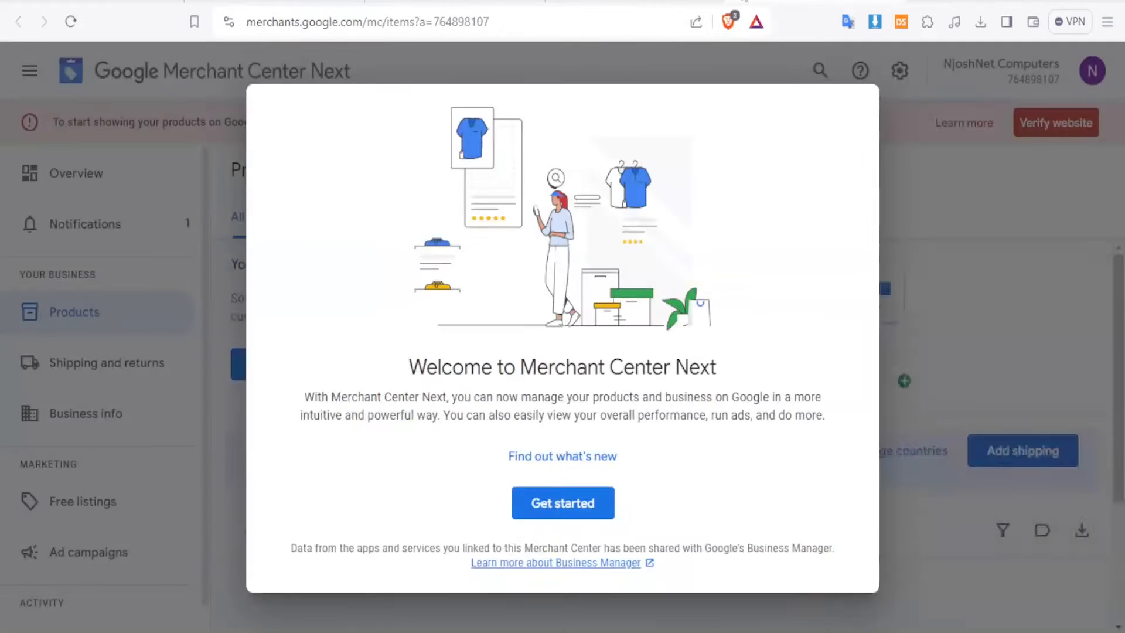
click(595, 2)
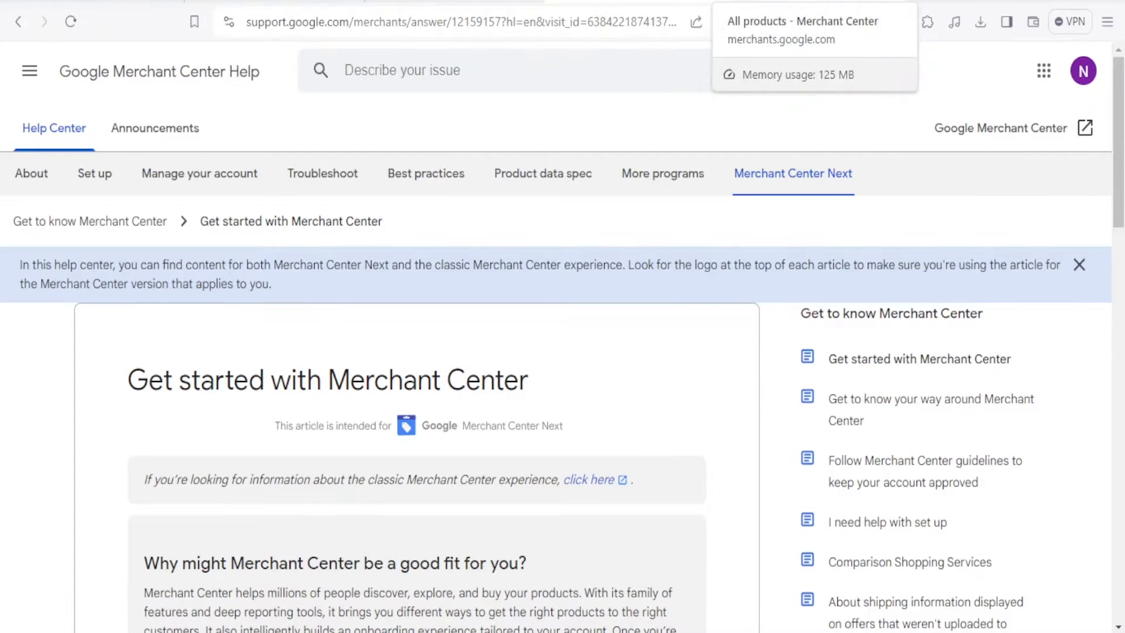
click(809, 3)
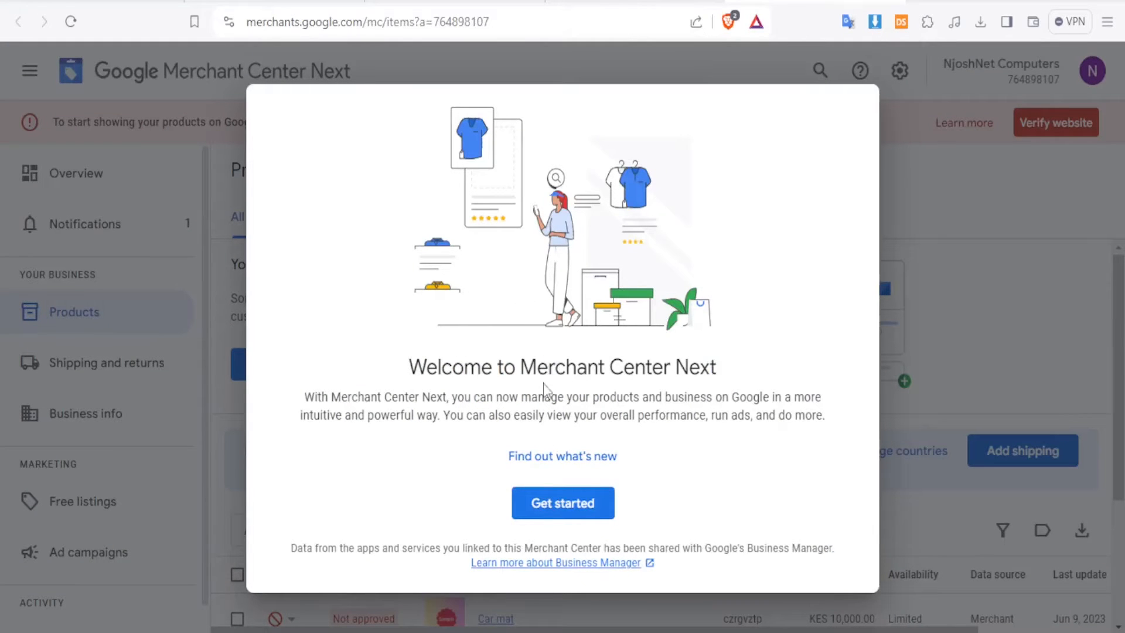
click(580, 504)
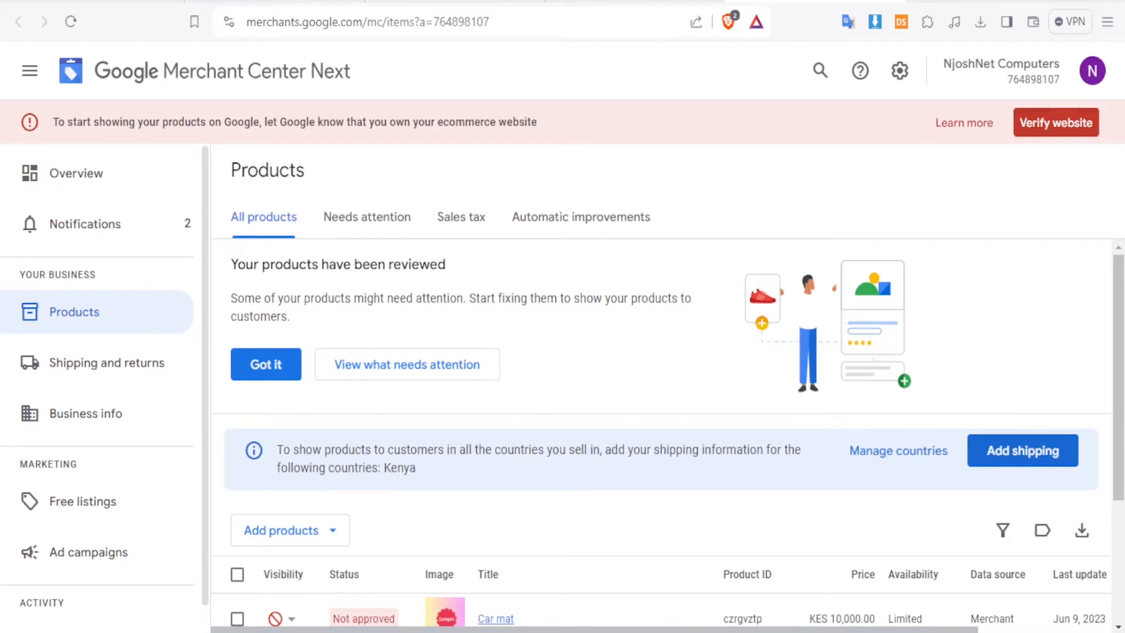
Look over the listed products and start verifying the website of the Merchant Center account
drag(1118, 281, 1118, 375)
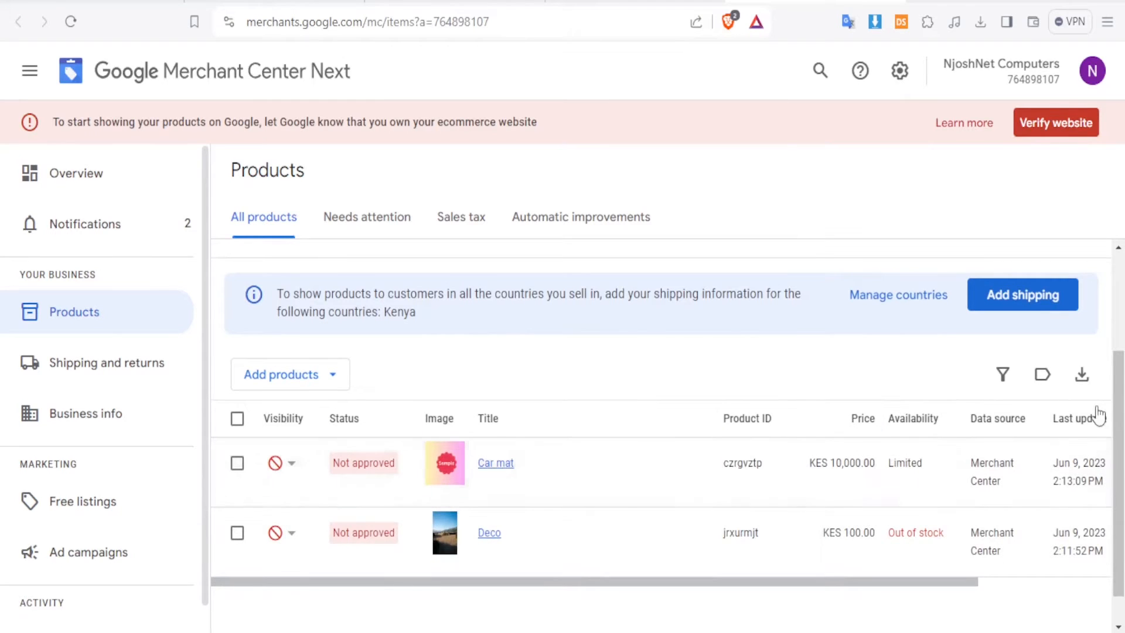
scroll(1116, 381, up, 3)
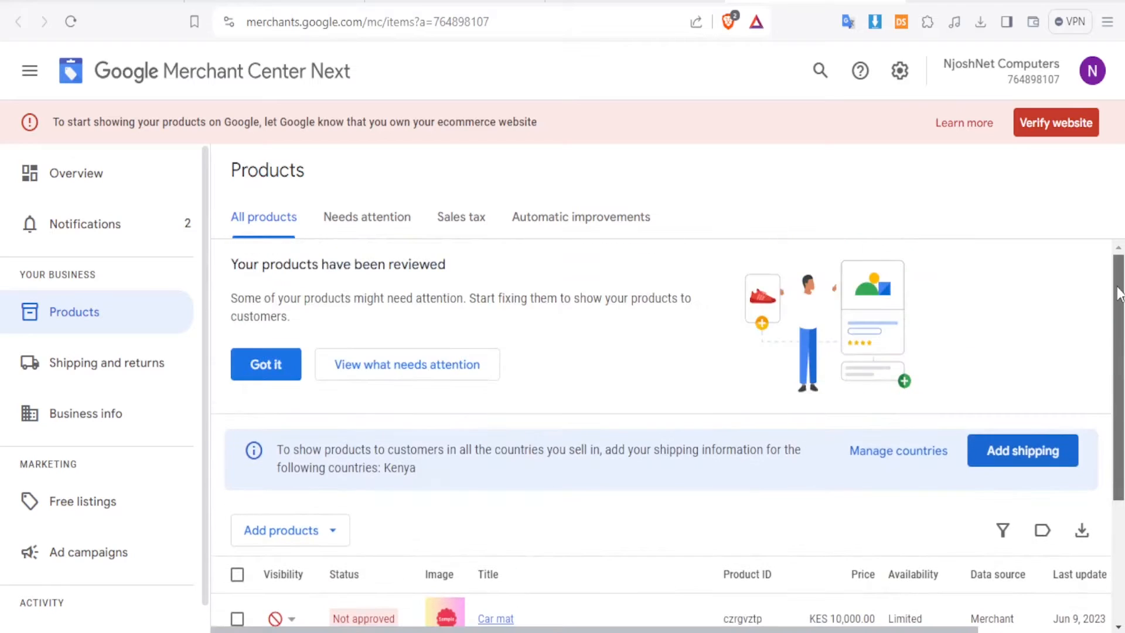
click(1052, 133)
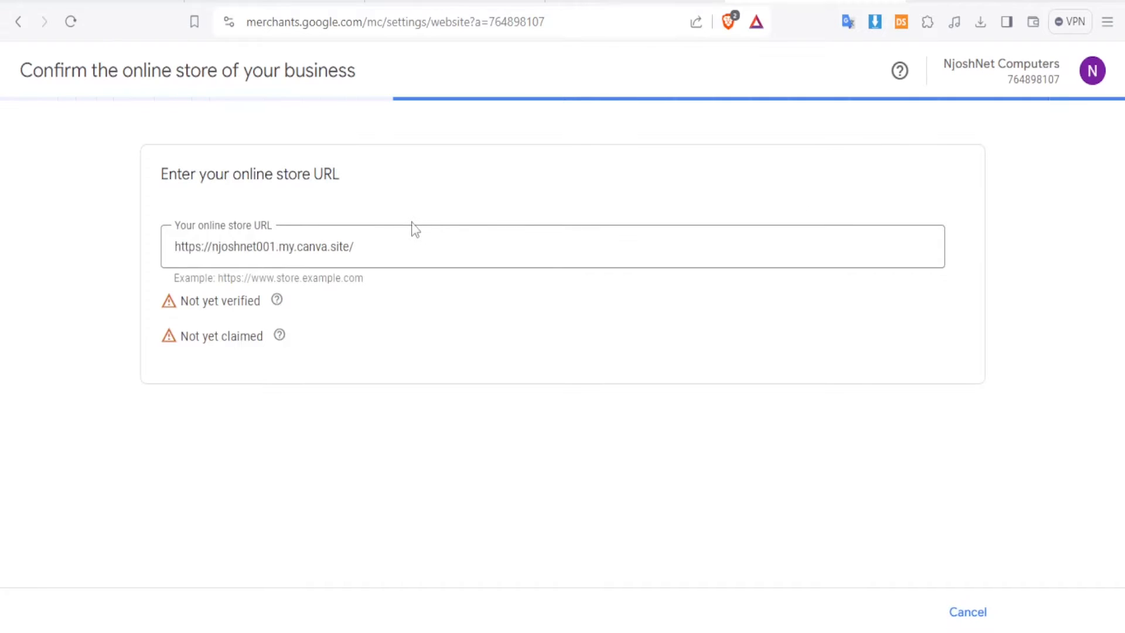
click(378, 246)
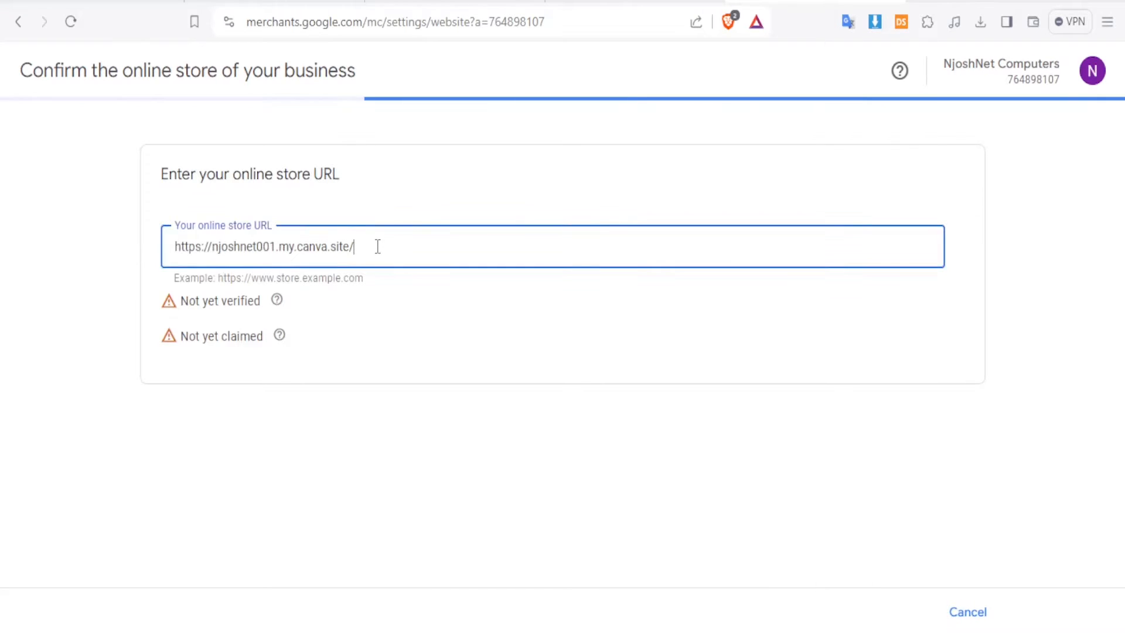
Switch to the Shopify admin and copy the web address of the store's home page
click(419, 2)
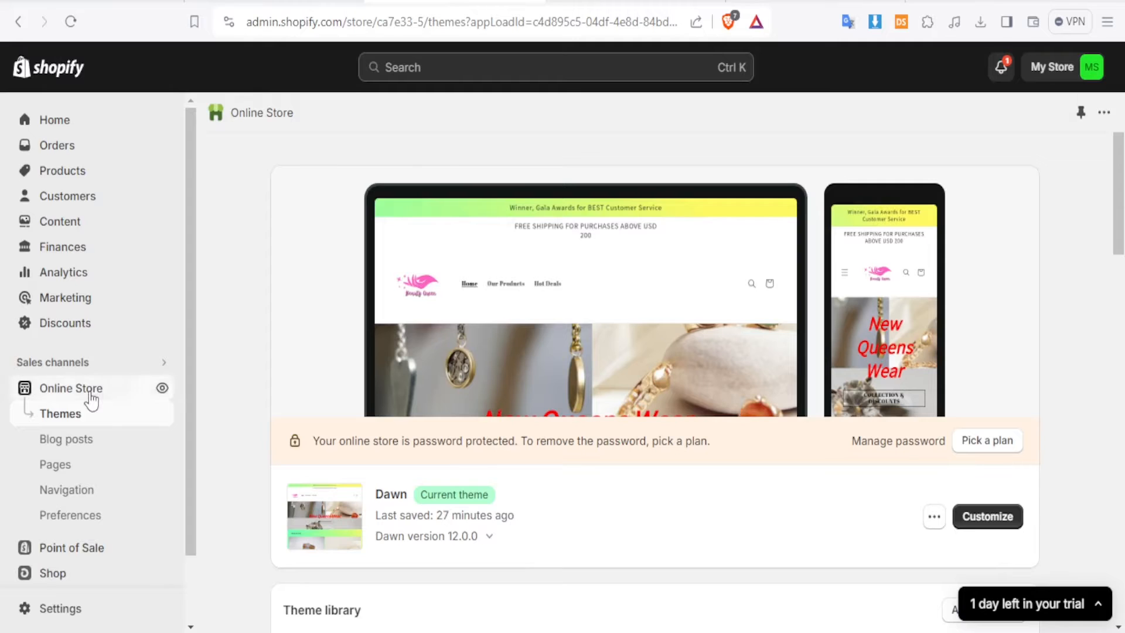
click(1002, 526)
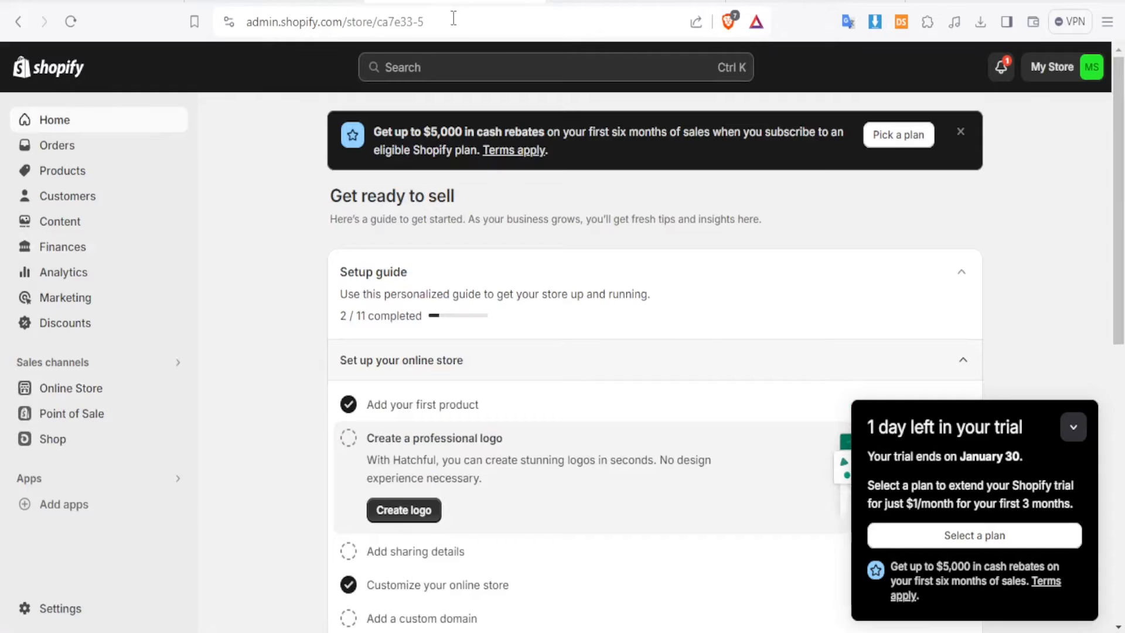
click(454, 22)
click(457, 22)
drag(478, 22, 328, 22)
drag(252, 22, 234, 22)
key(ctrl+c)
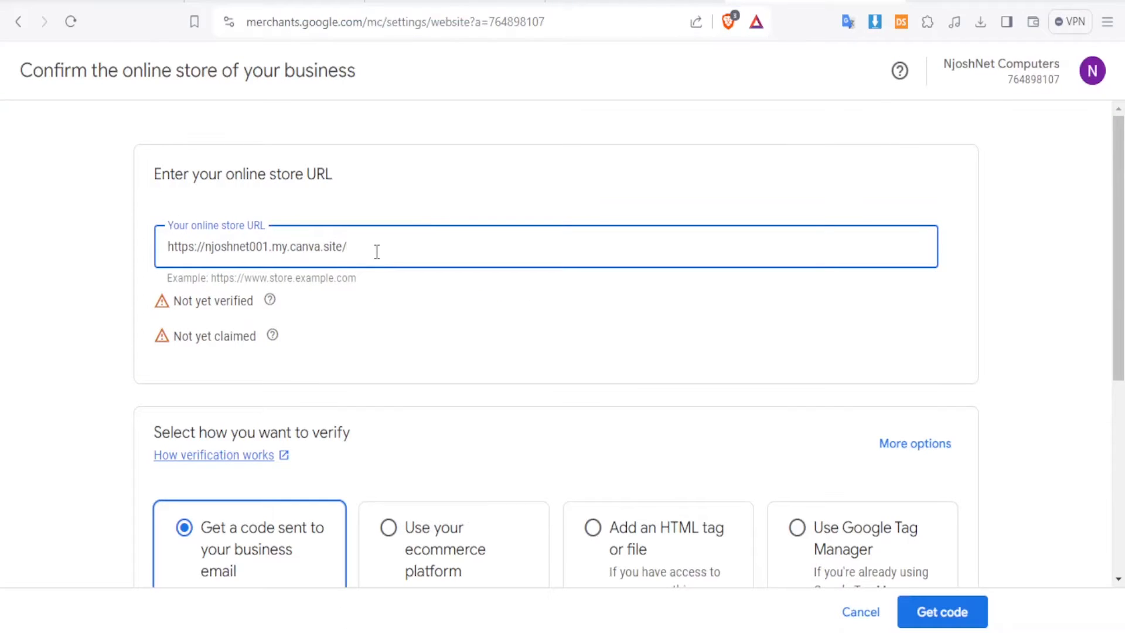
drag(377, 252, 136, 271)
key(ctrl+v)
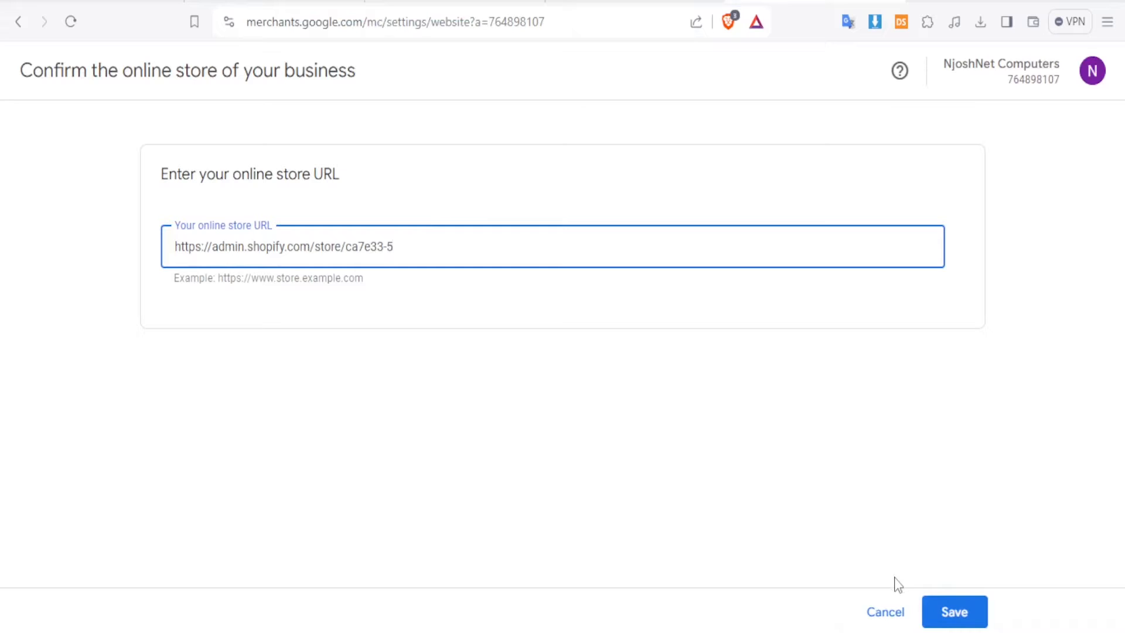
click(961, 613)
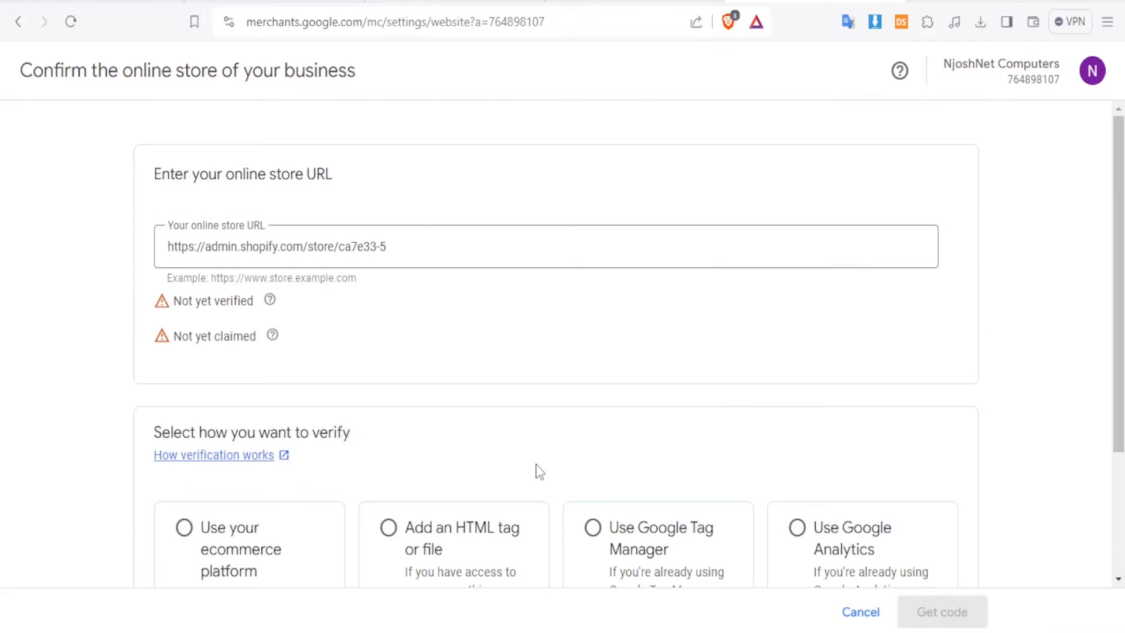
Choose verification through the ecommerce platform and try to verify the online store
scroll(539, 472, down, 3)
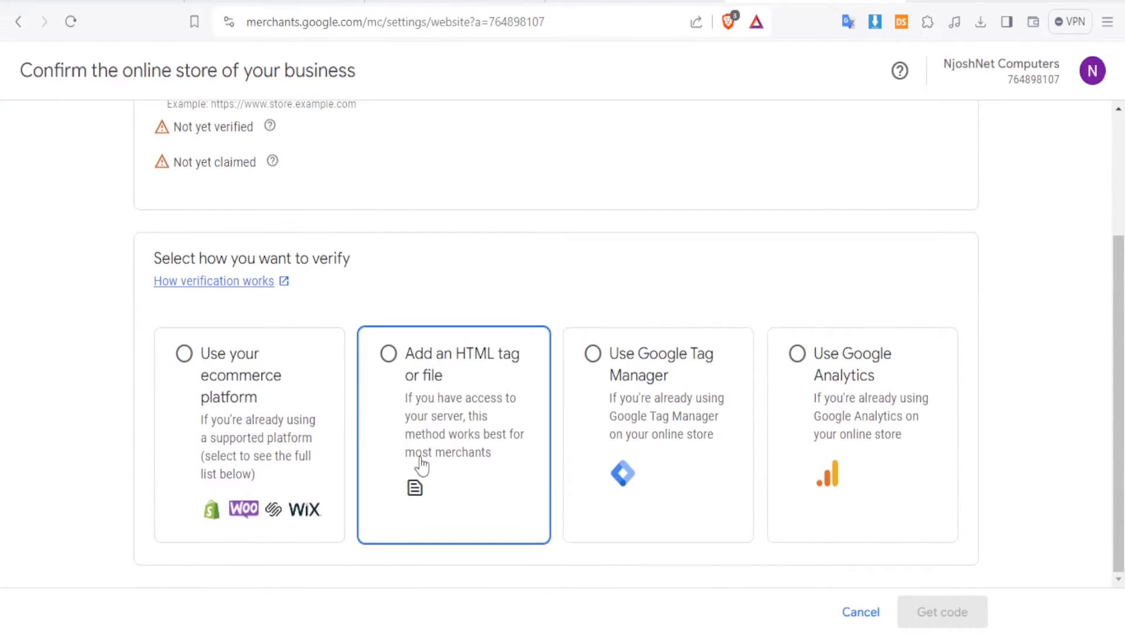
click(185, 355)
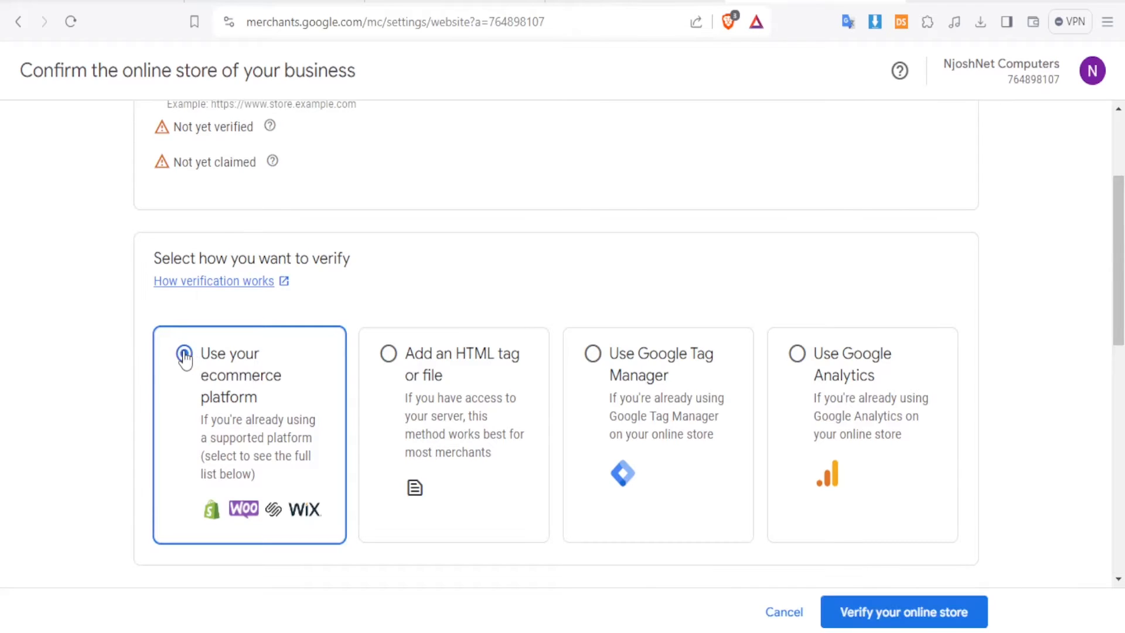
click(863, 616)
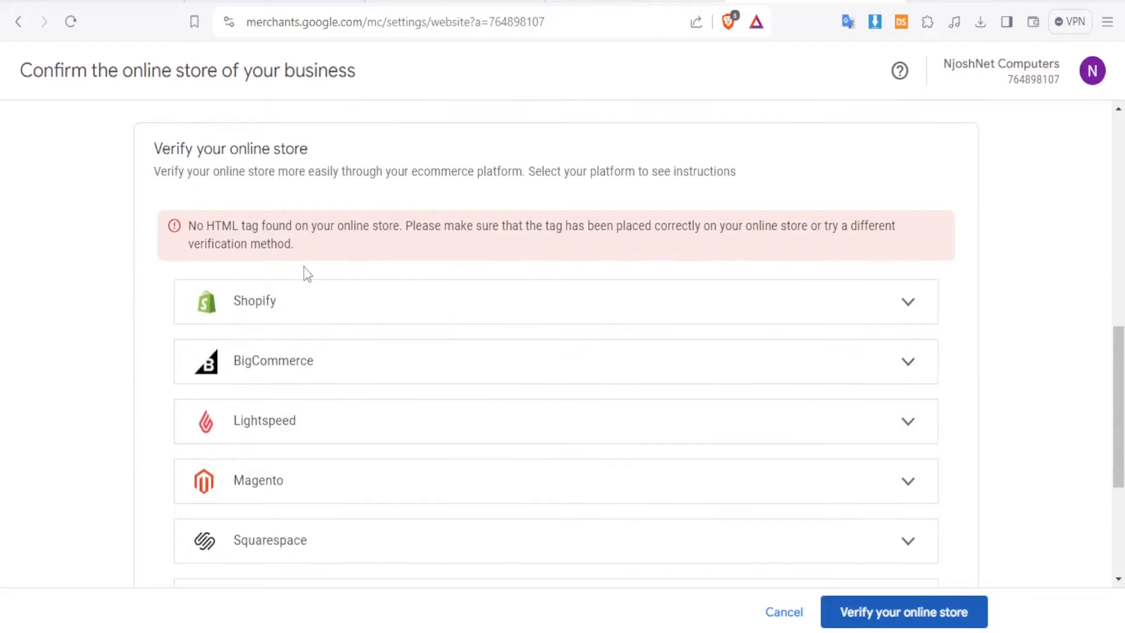
Read the Shopify verification instructions and try again to verify the online store
click(341, 314)
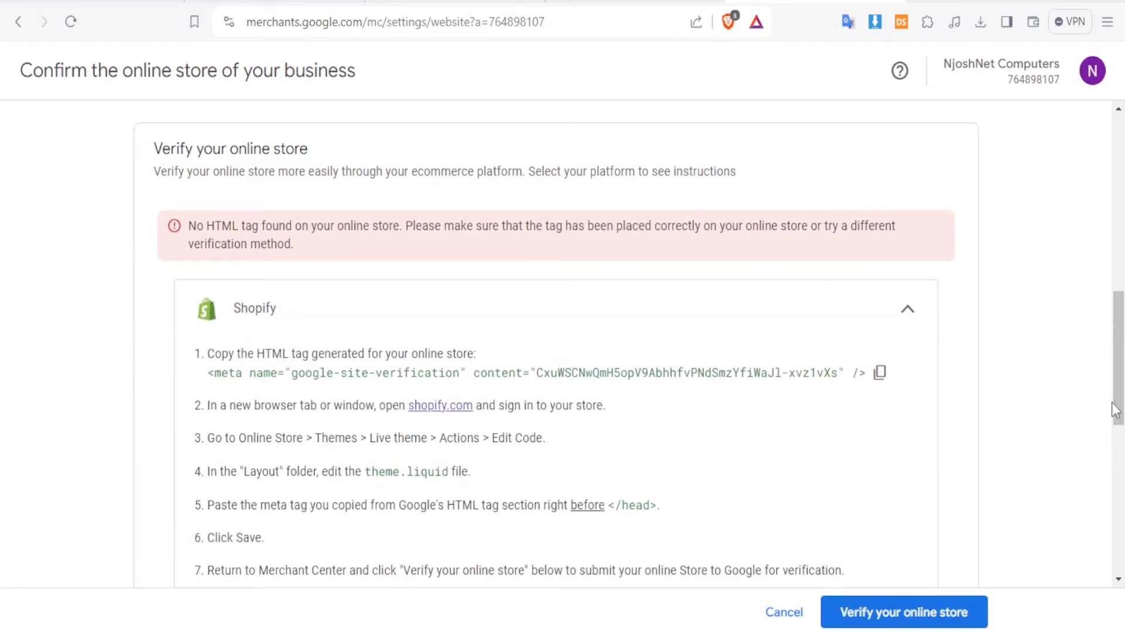
scroll(1116, 410, down, 3)
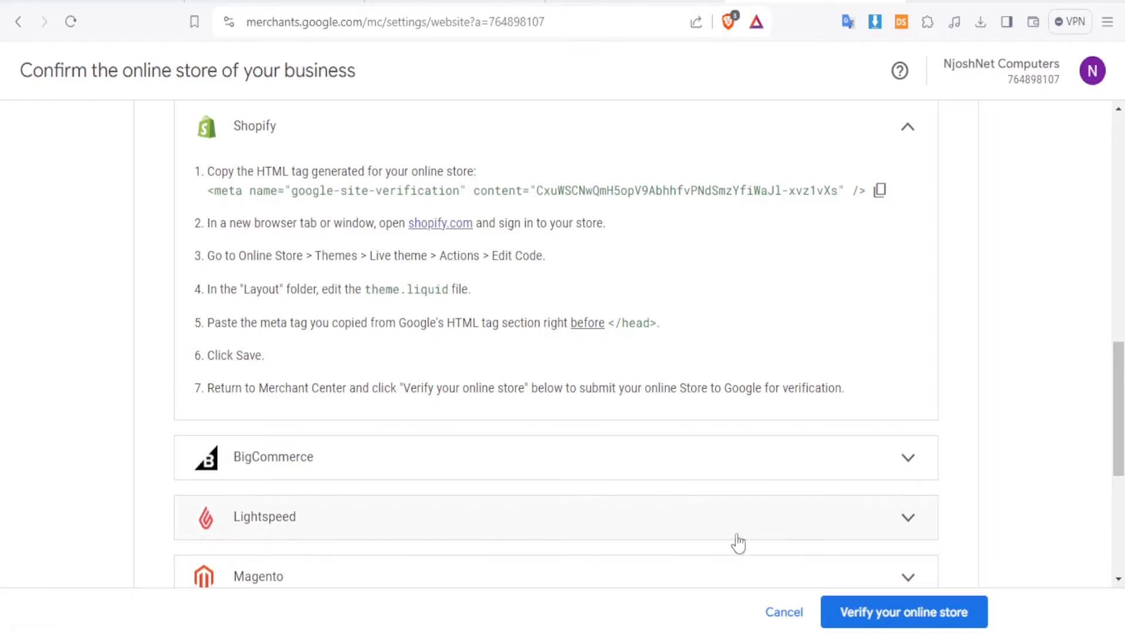
click(854, 613)
drag(1116, 259, 1119, 226)
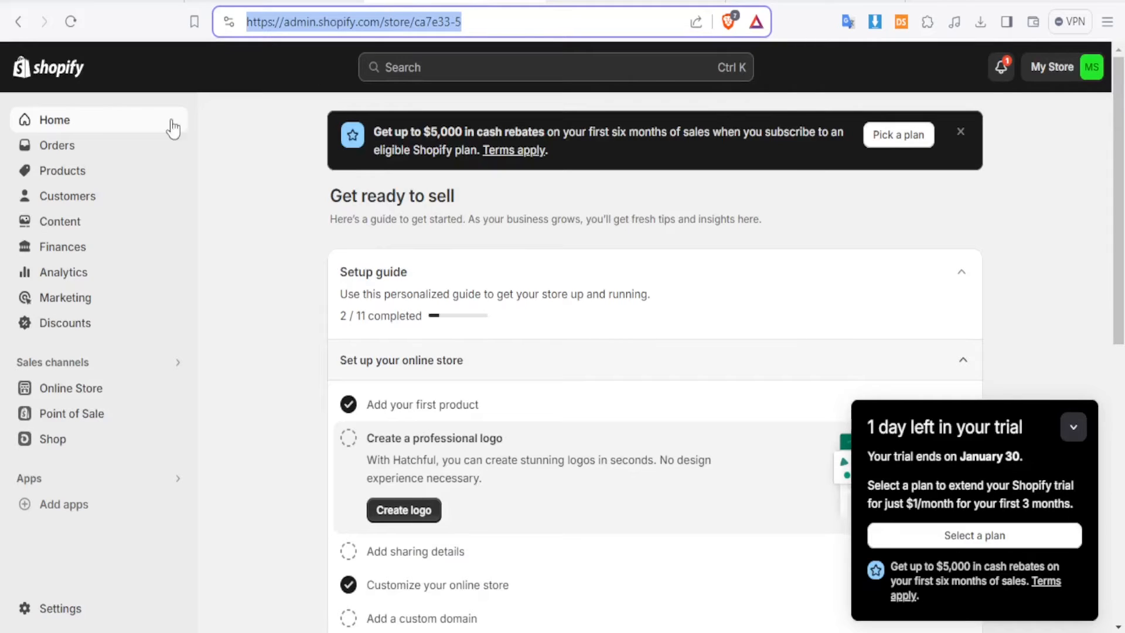
Open the Shopify App Store from the store's Apps and sales channels settings
click(42, 476)
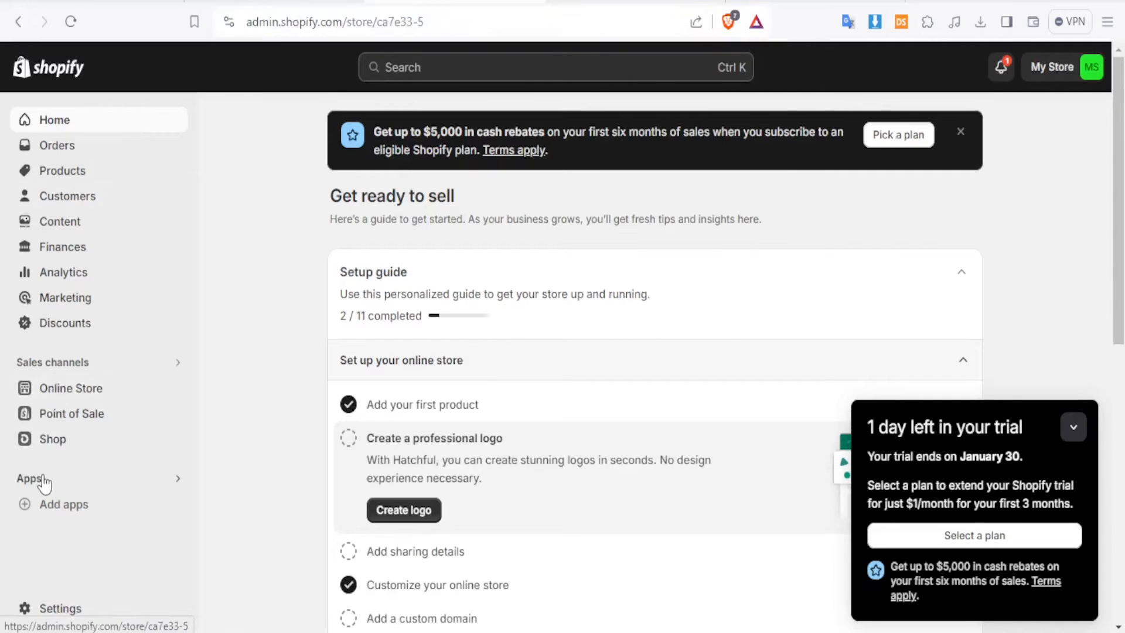
click(359, 218)
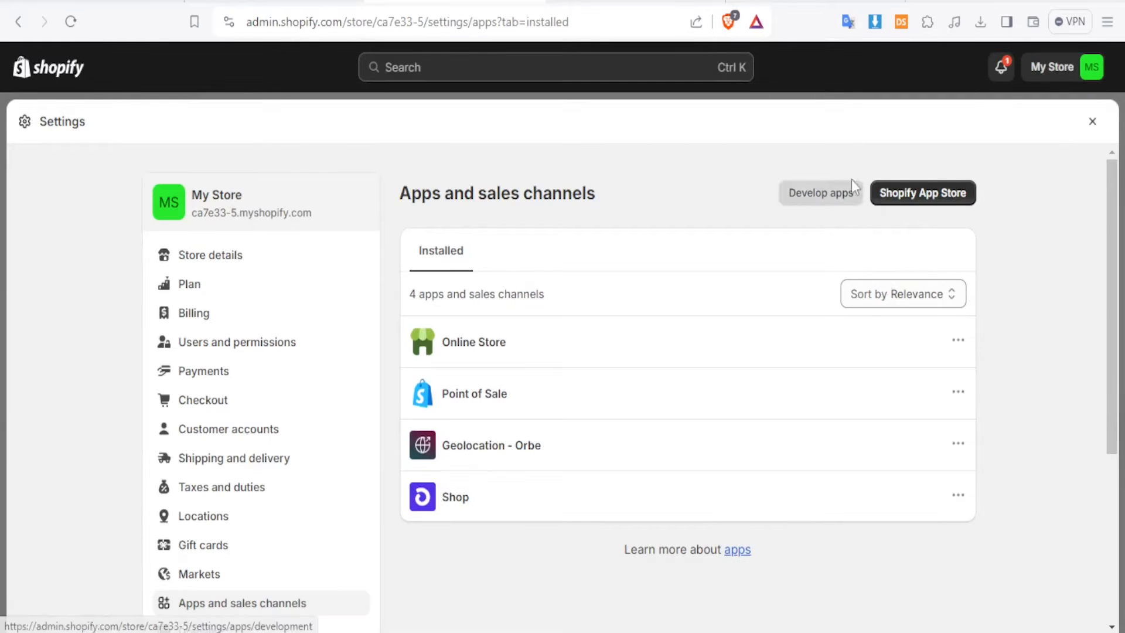
click(917, 196)
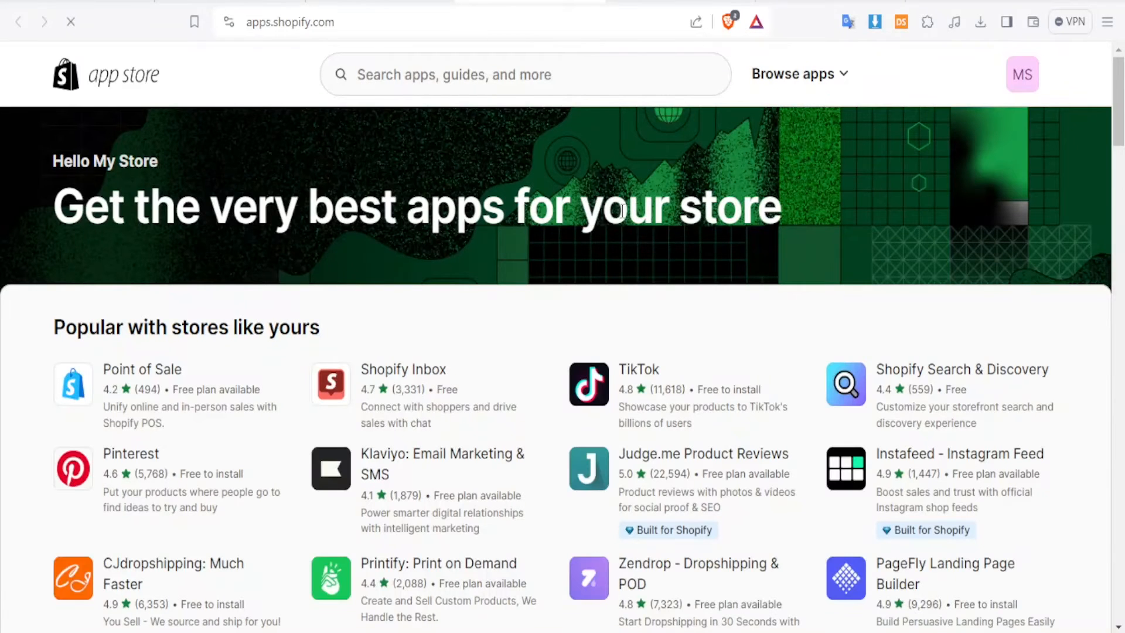
Search the app store for "google and youtube" and open the Google & YouTube app listing
click(531, 78)
text(goo)
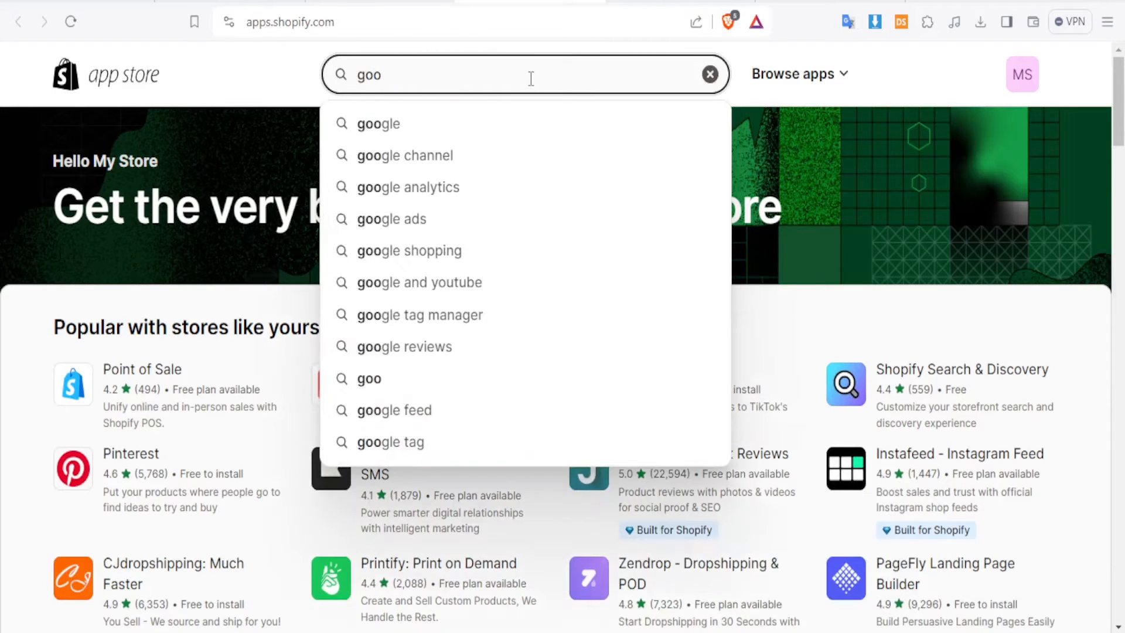
click(415, 283)
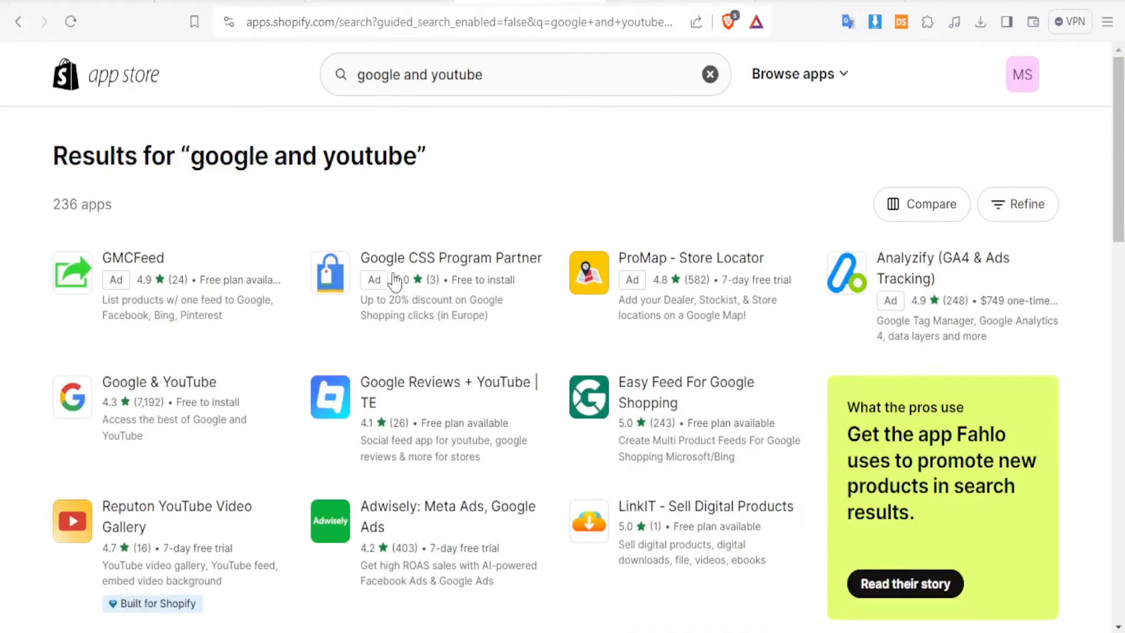
click(182, 383)
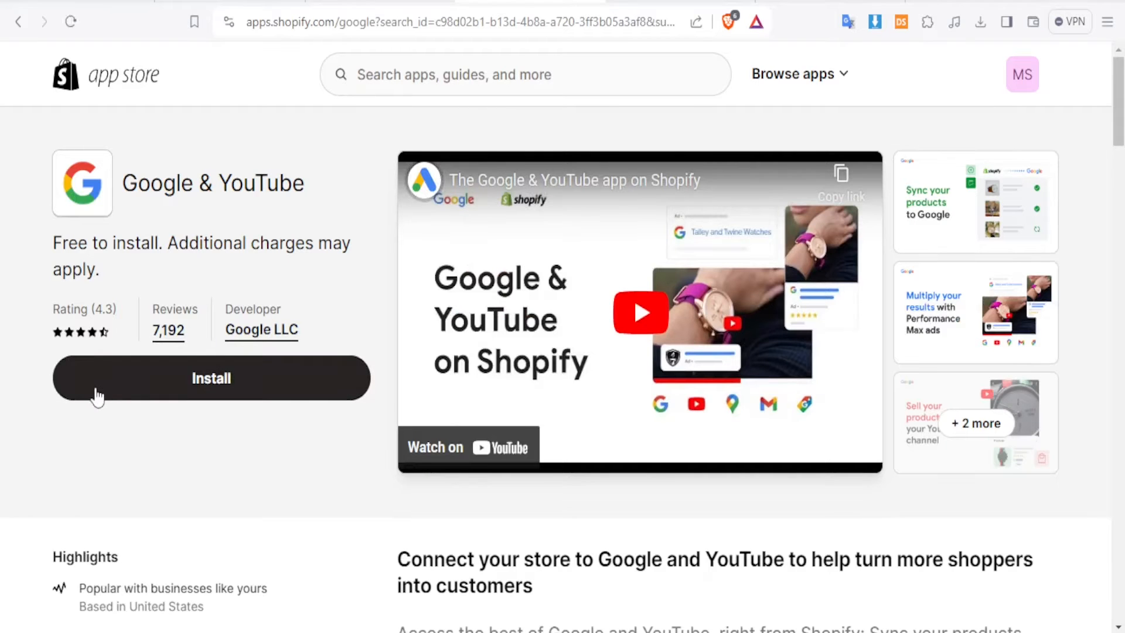
Review the Google & YouTube app's feature list and install the app on the store with the requested data access
drag(1121, 125, 1121, 198)
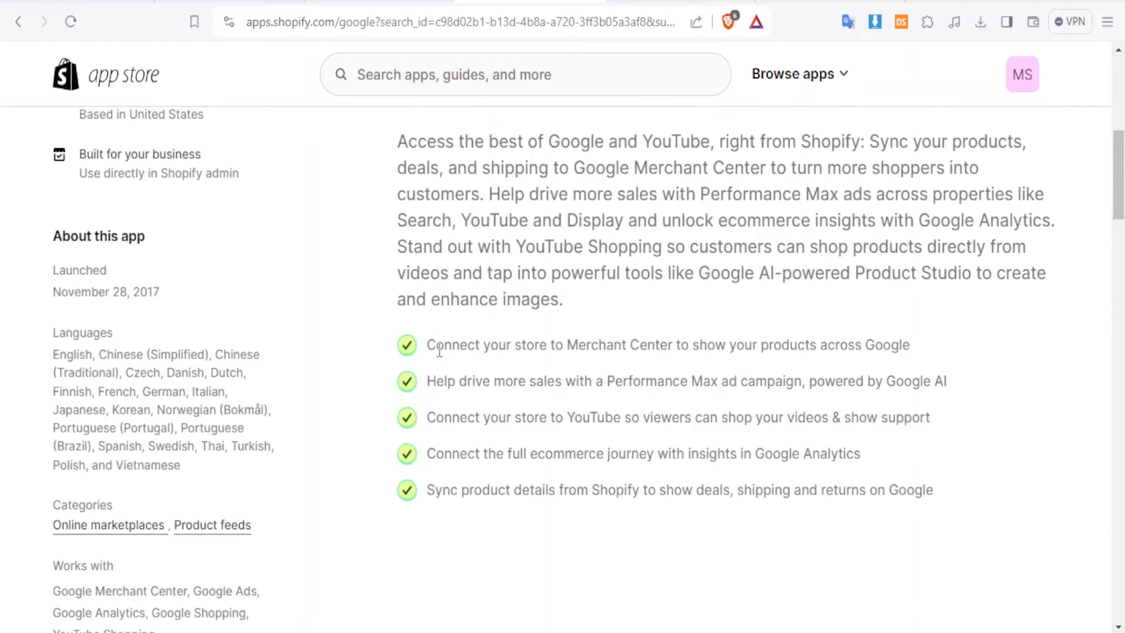
drag(440, 351, 912, 343)
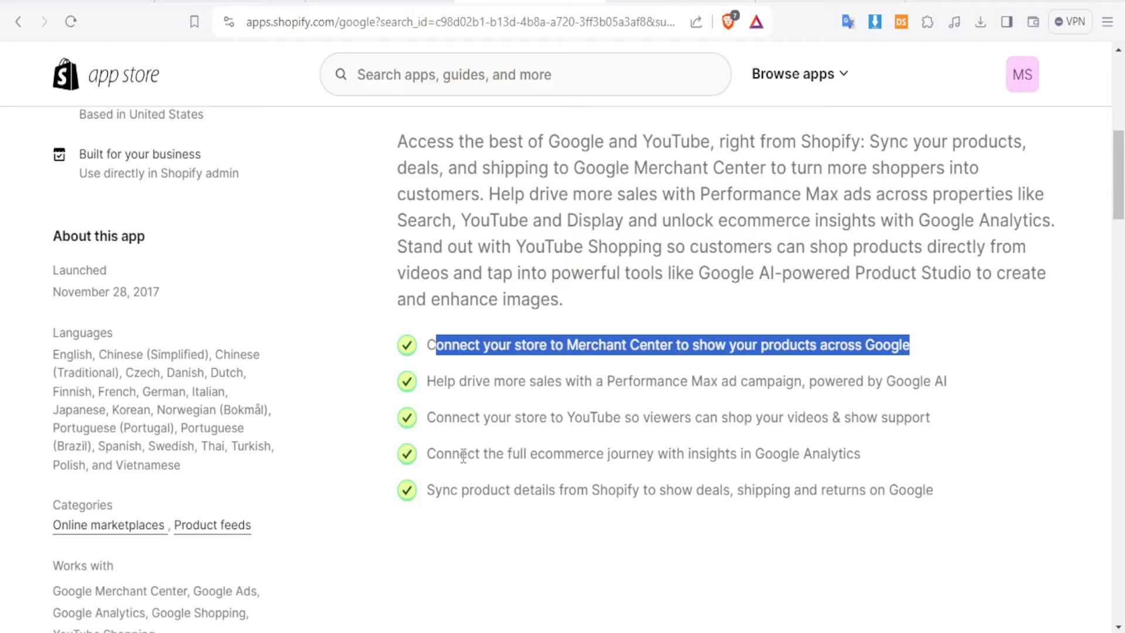
drag(1123, 193, 1123, 185)
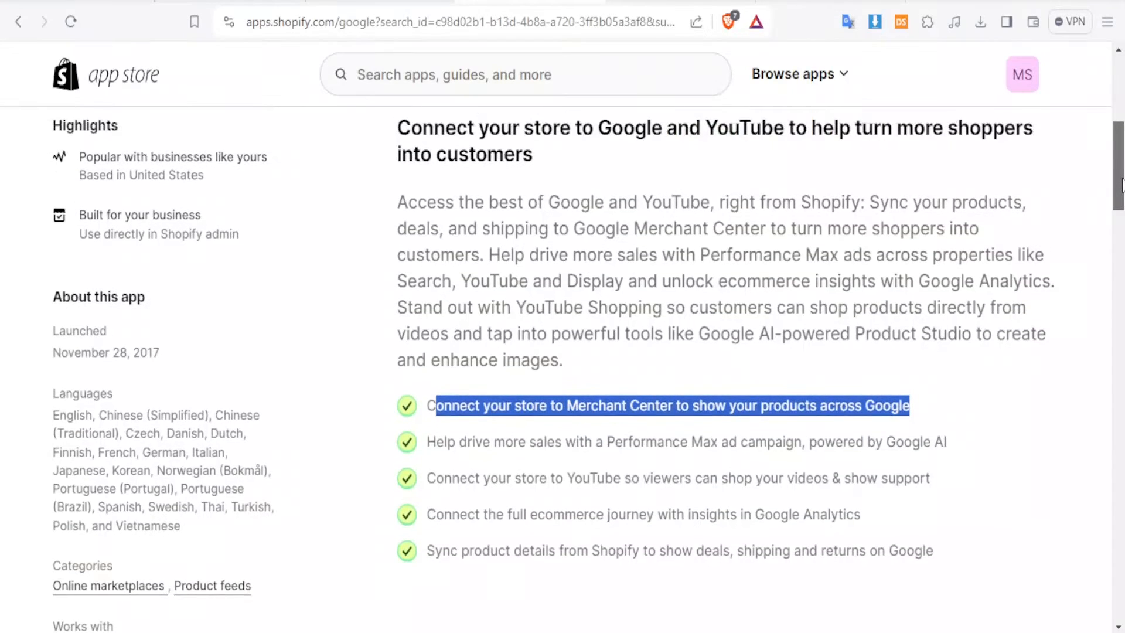
drag(1122, 186, 1122, 120)
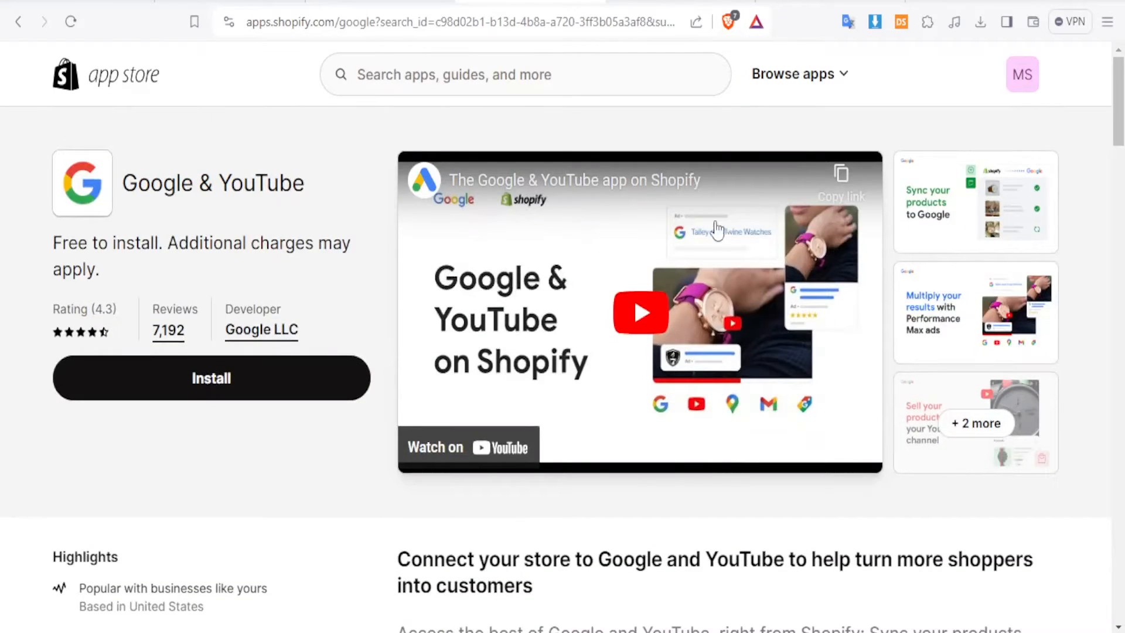
click(242, 380)
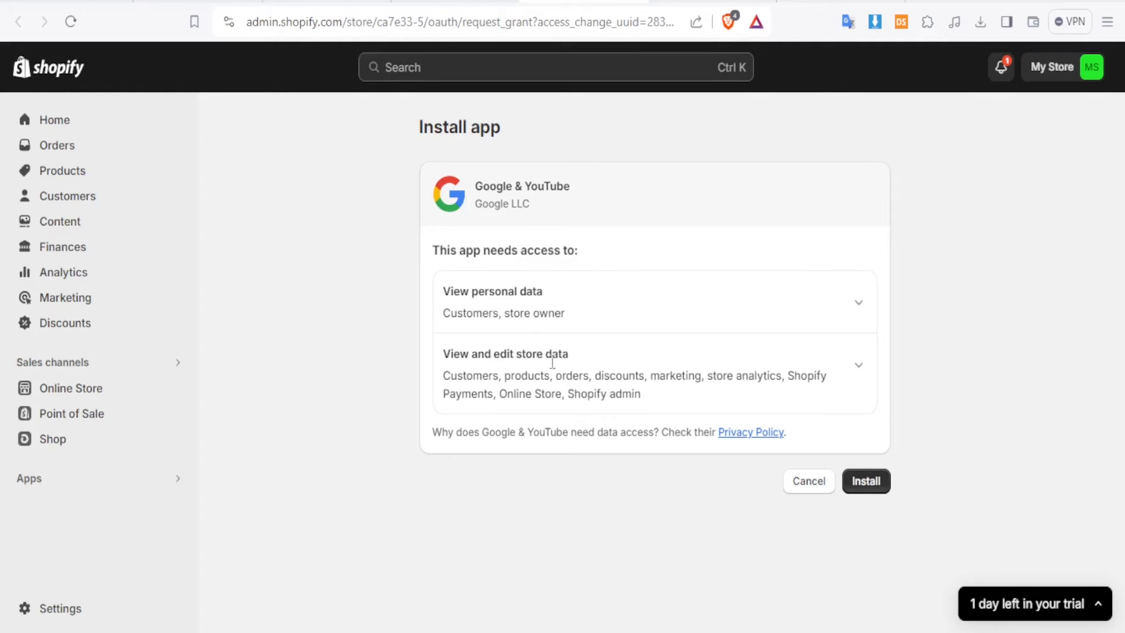
click(866, 483)
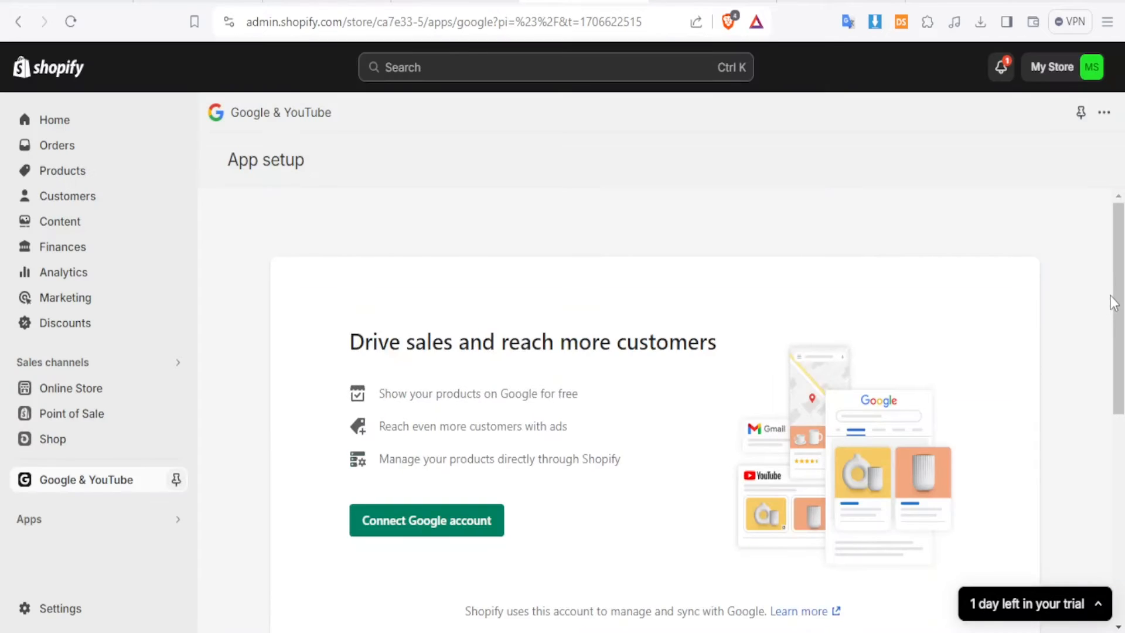
Connect the store owner's Google account to the Google & YouTube app
drag(1114, 297, 1115, 346)
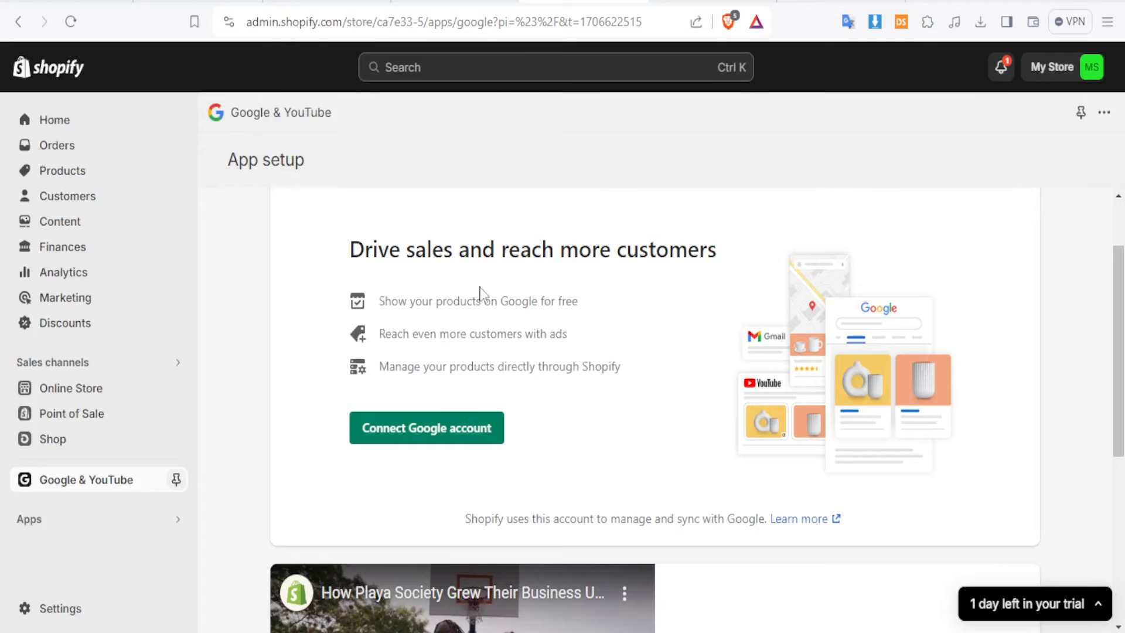
click(455, 436)
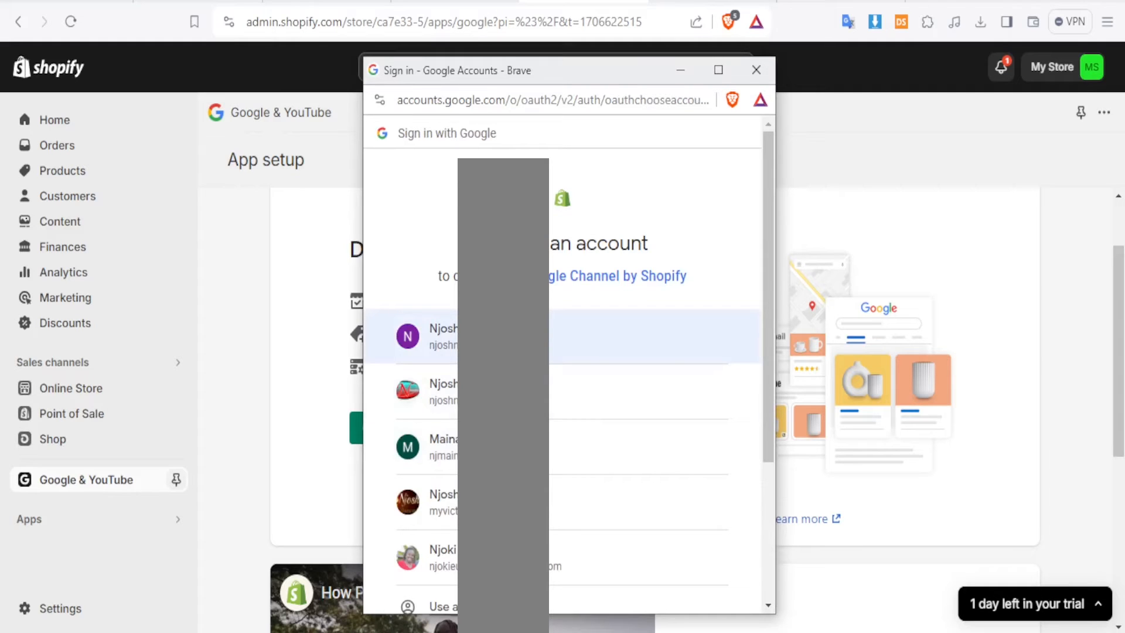
click(586, 336)
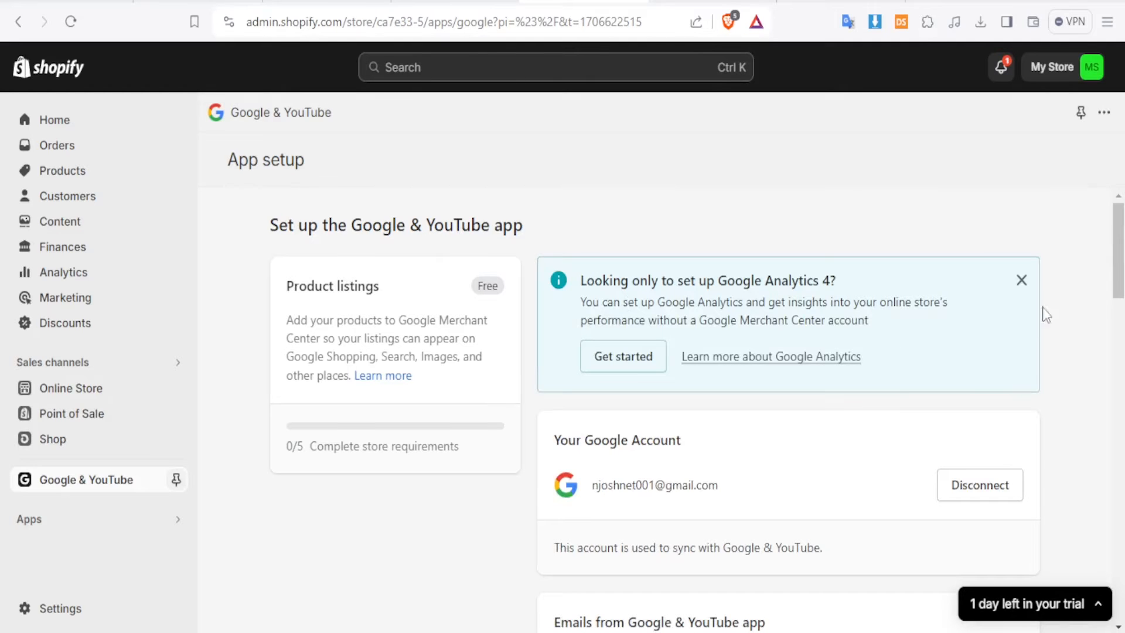
Review the app setup requirements, from the connected Google account through store checklist, Merchant Center account, phone verification and product feed settings
drag(1117, 264, 1118, 290)
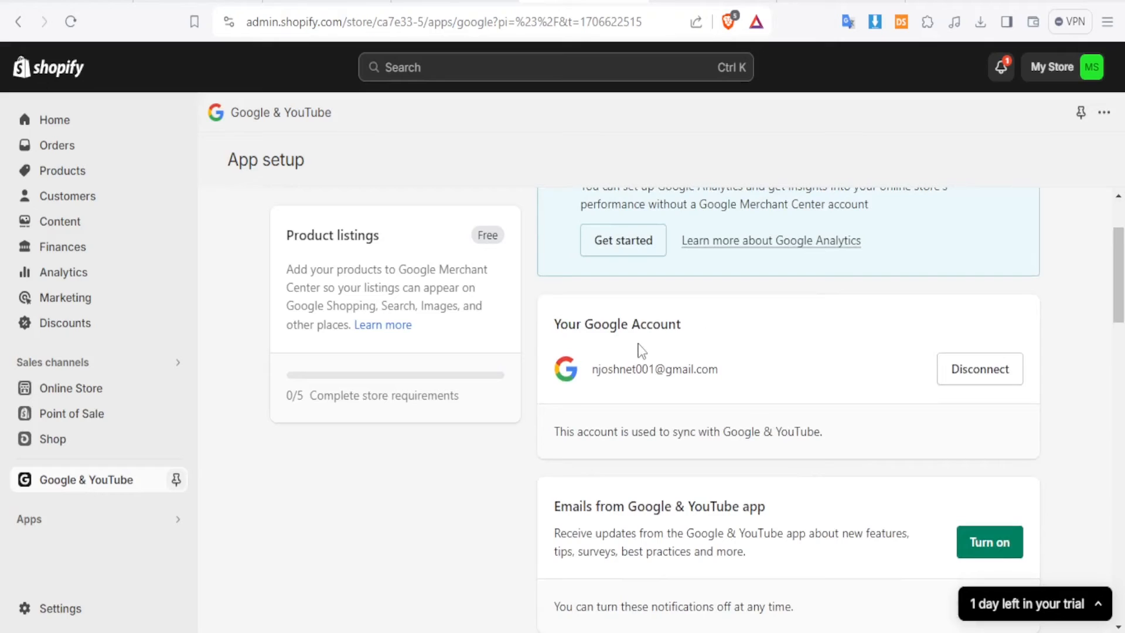
scroll(1109, 306, down, 1)
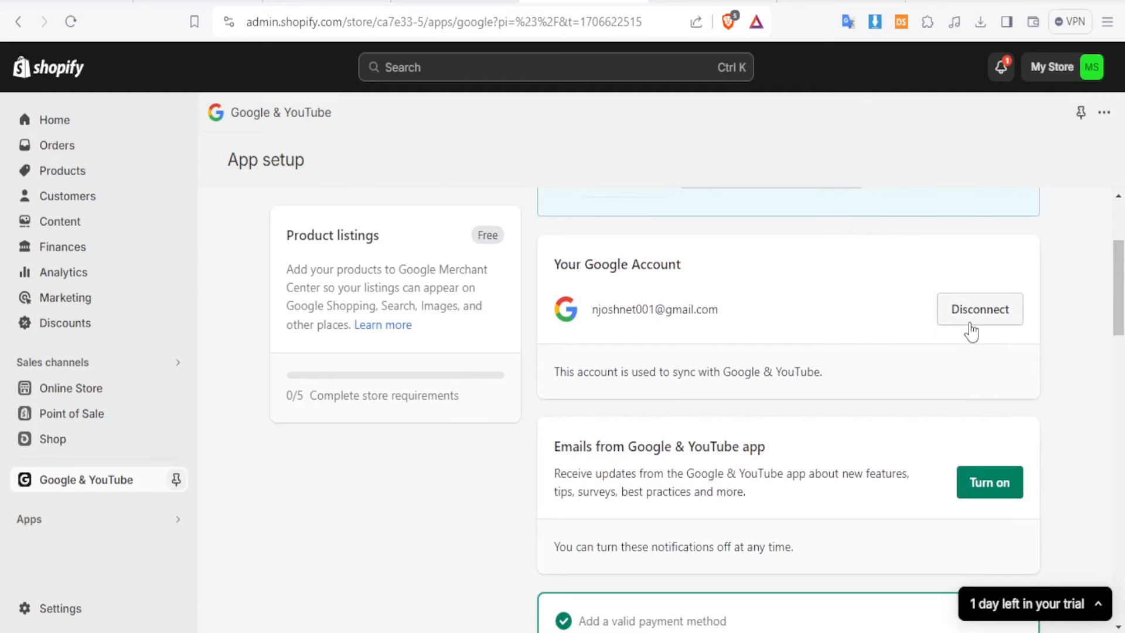
drag(1120, 273, 1123, 356)
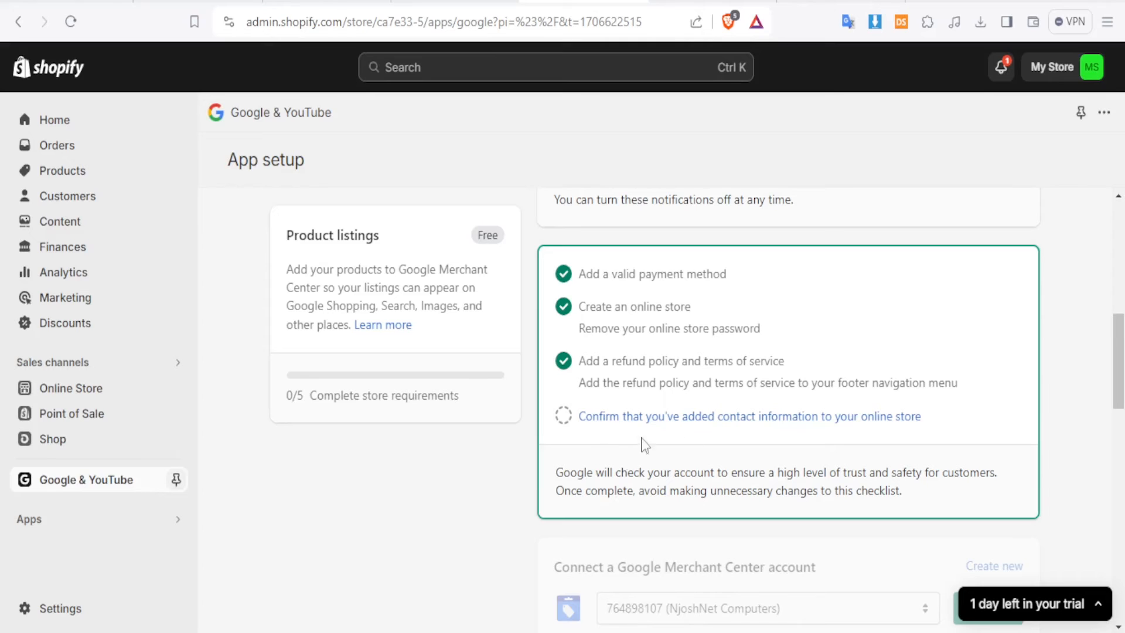
drag(1119, 350, 1120, 396)
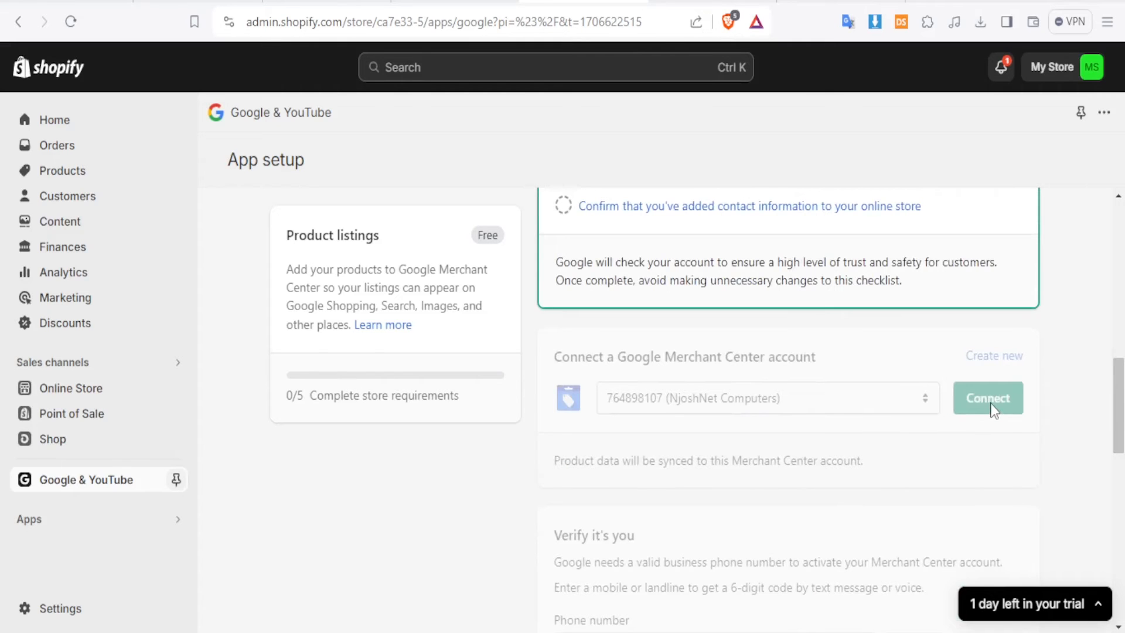
drag(1115, 422, 1115, 473)
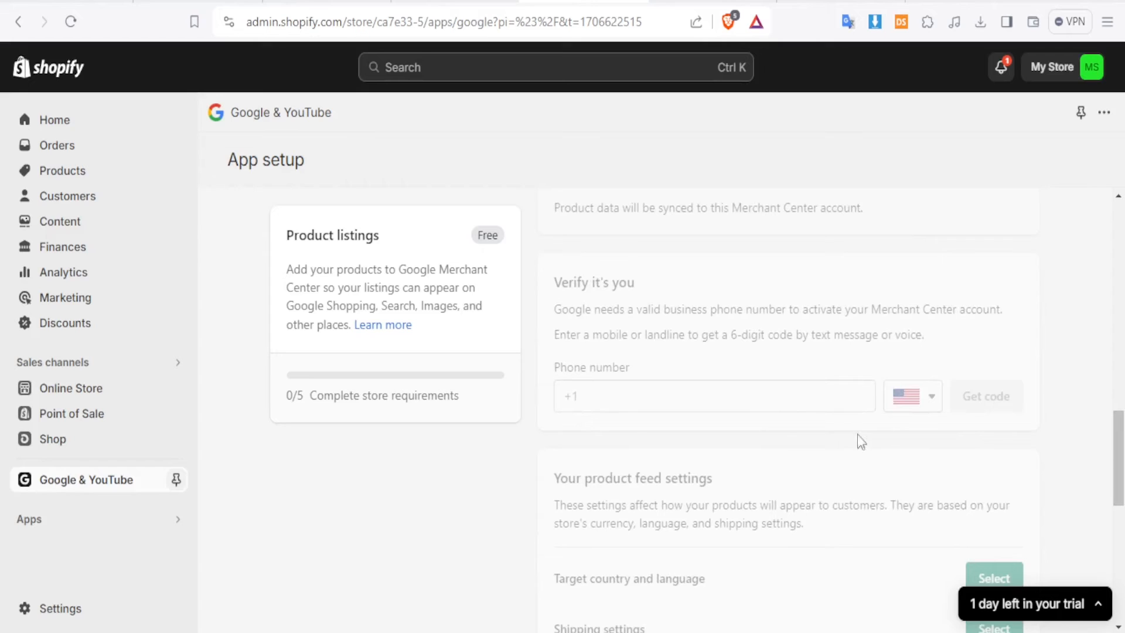
drag(1115, 449, 1118, 229)
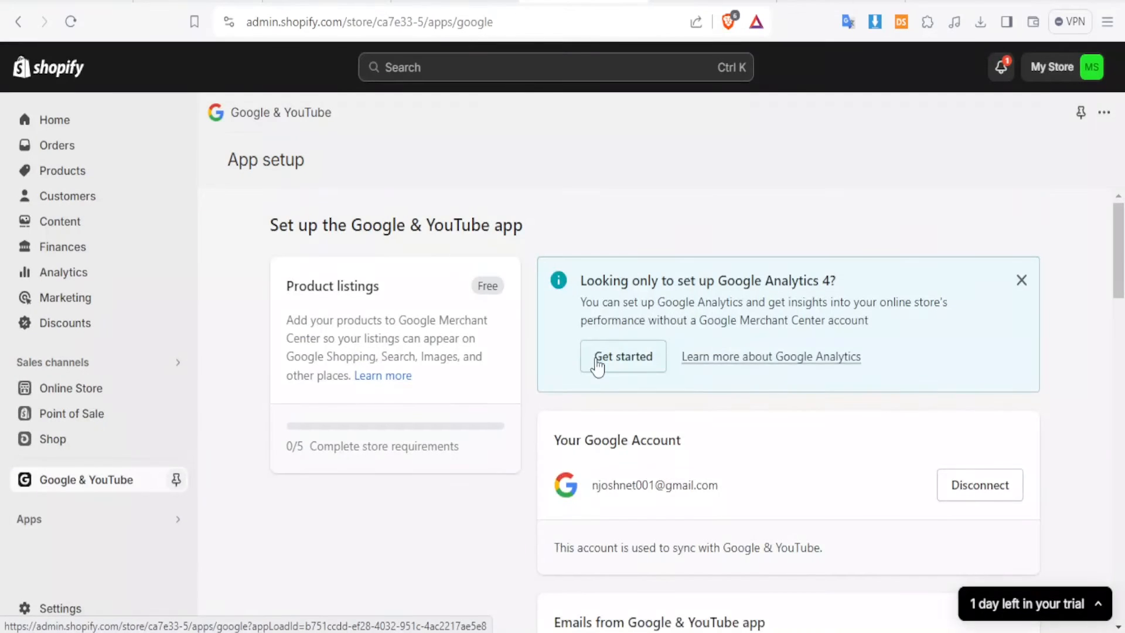
Start the Google Analytics 4 setup and connect the existing Fashions Analytics property to the store
click(598, 366)
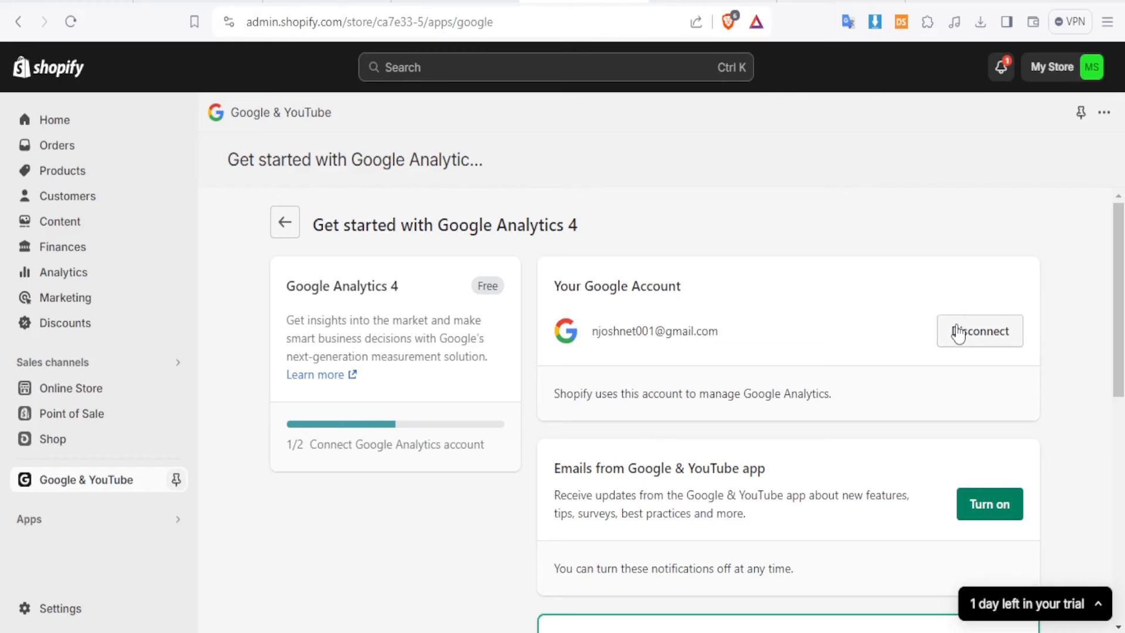
scroll(824, 414, down, 4)
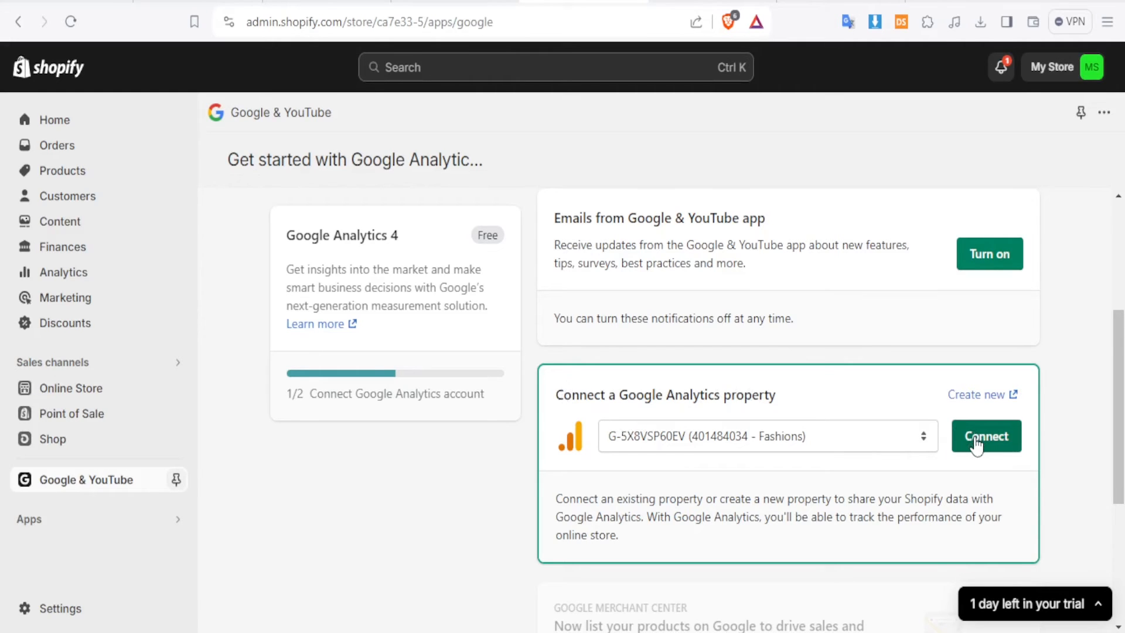
scroll(976, 445, down, 1)
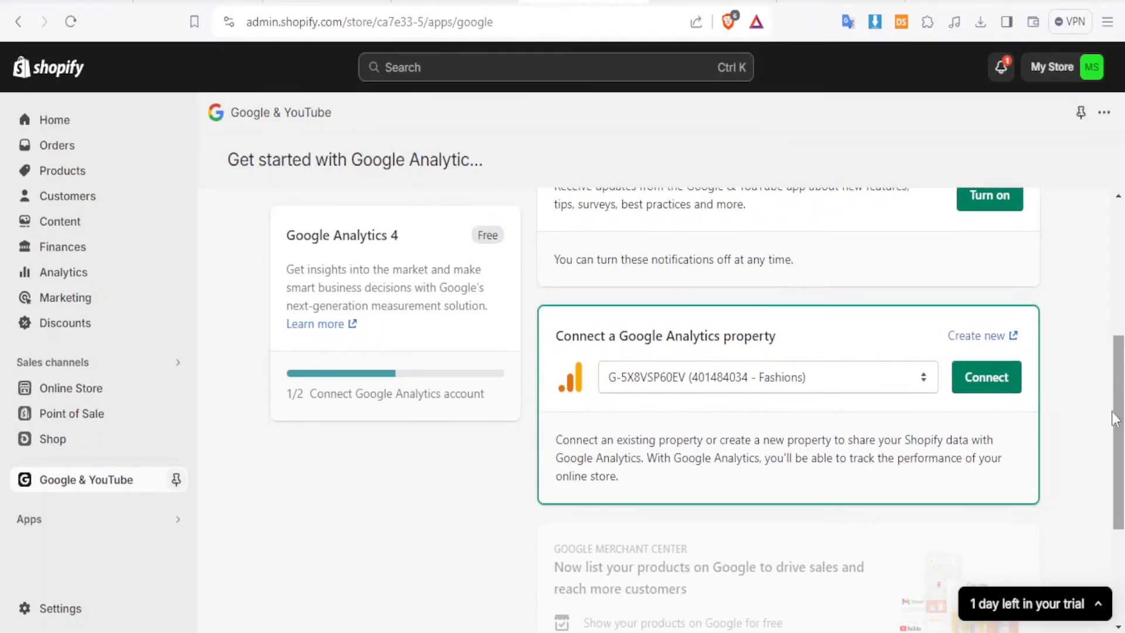
click(982, 377)
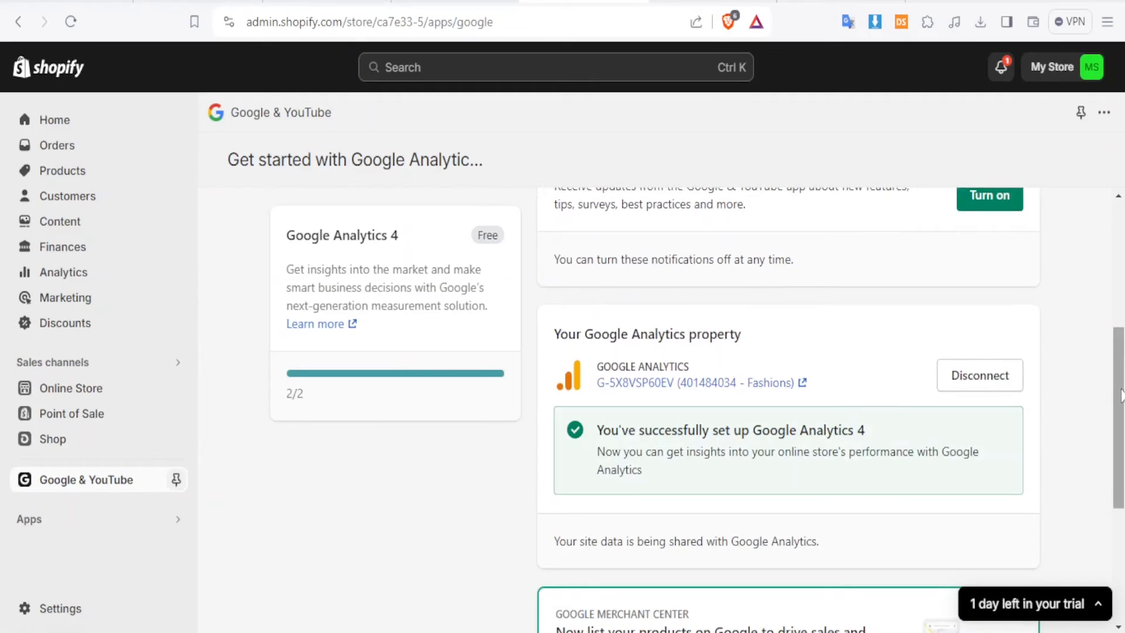
Start the Google Merchant Center product listing setup from the Analytics page and review the store requirements checklist
drag(1121, 401, 1122, 523)
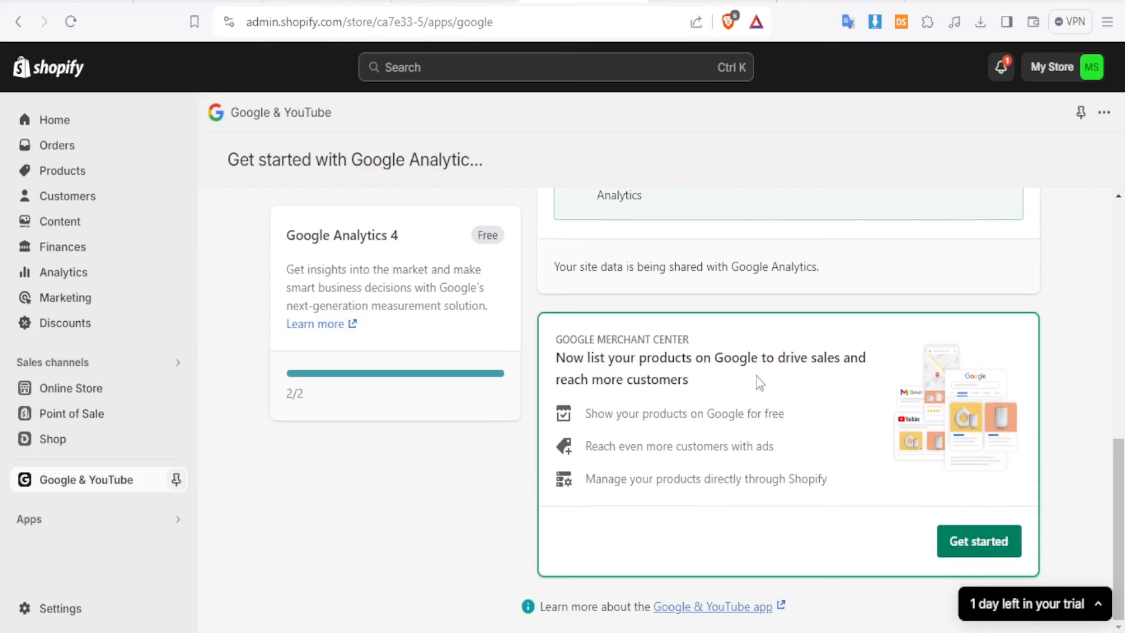
click(948, 540)
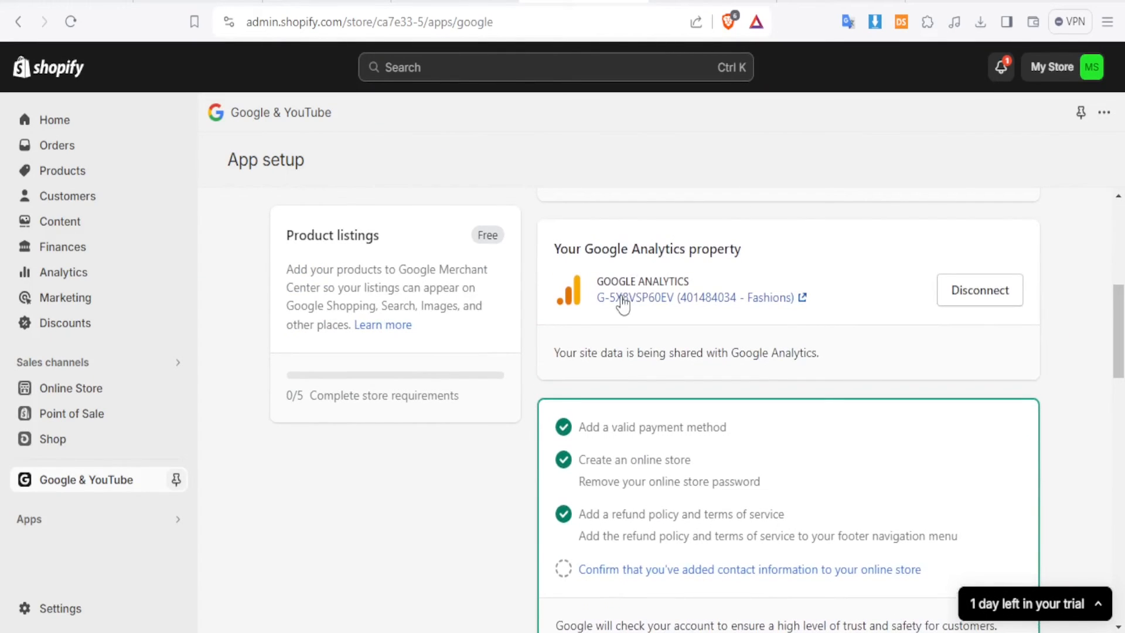
drag(1120, 309, 1120, 378)
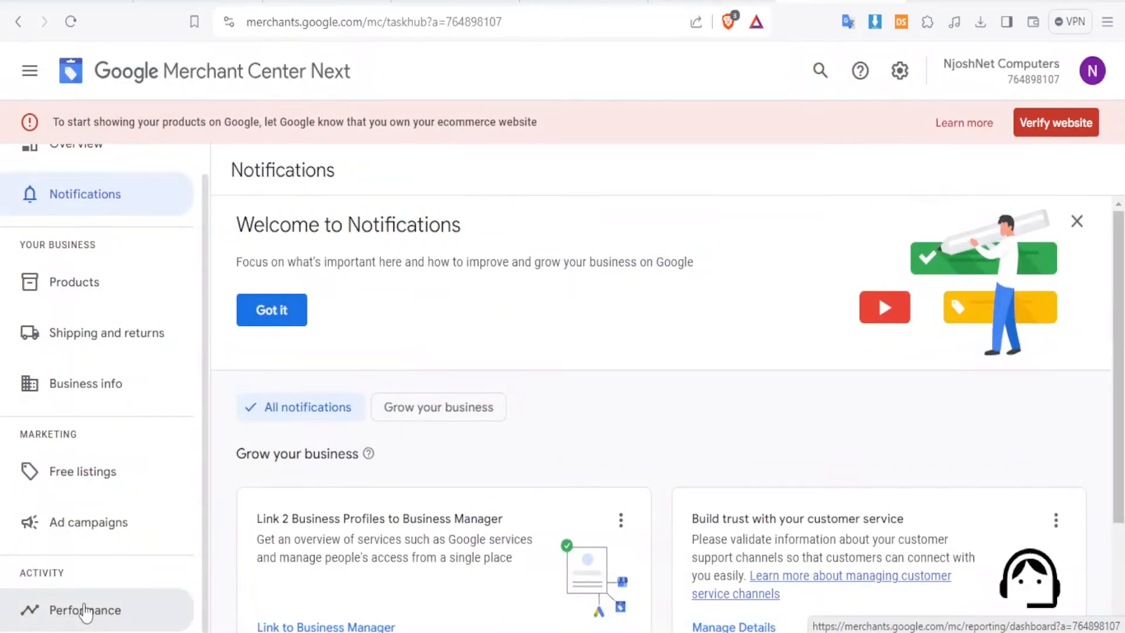
Switch to Google Merchant Center and examine the Performance report for products
click(83, 610)
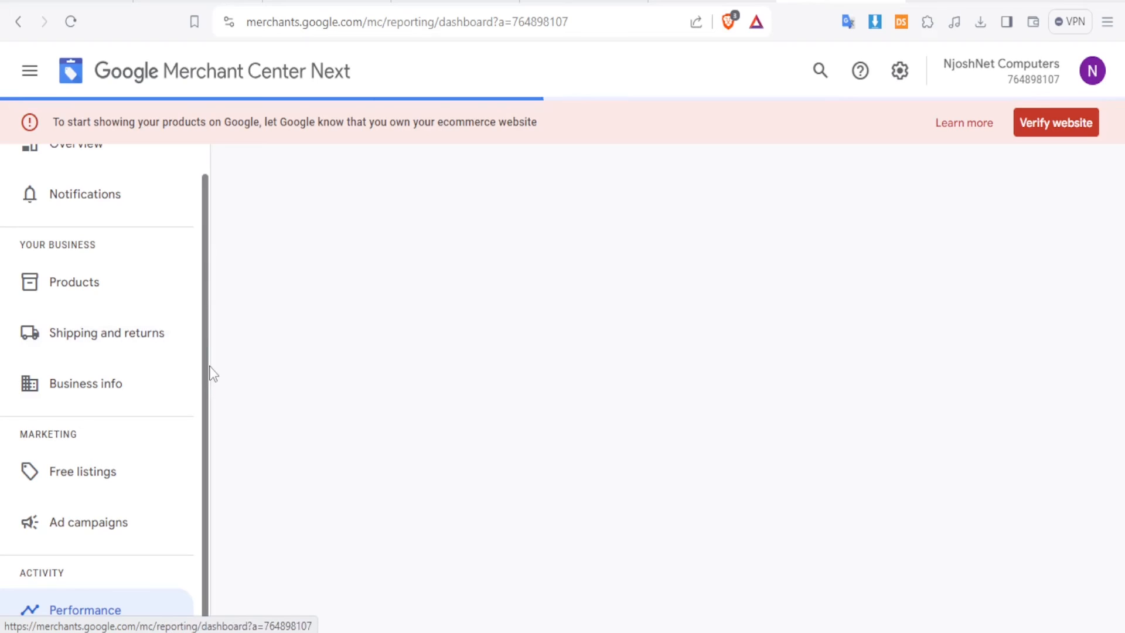
drag(205, 373, 206, 359)
click(343, 234)
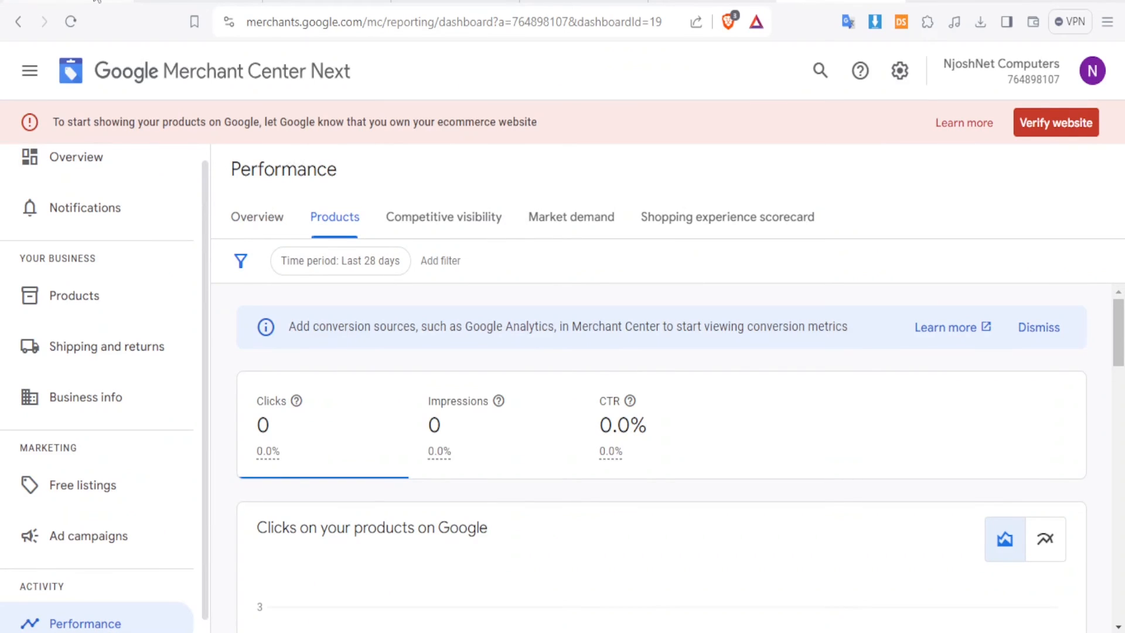
click(31, 75)
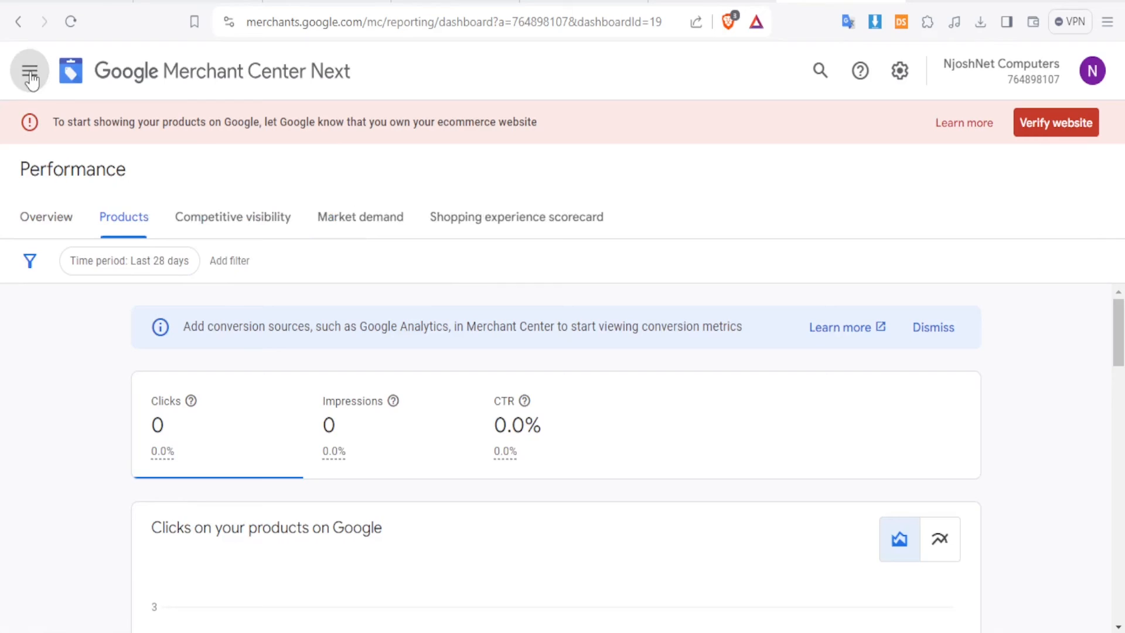
click(31, 73)
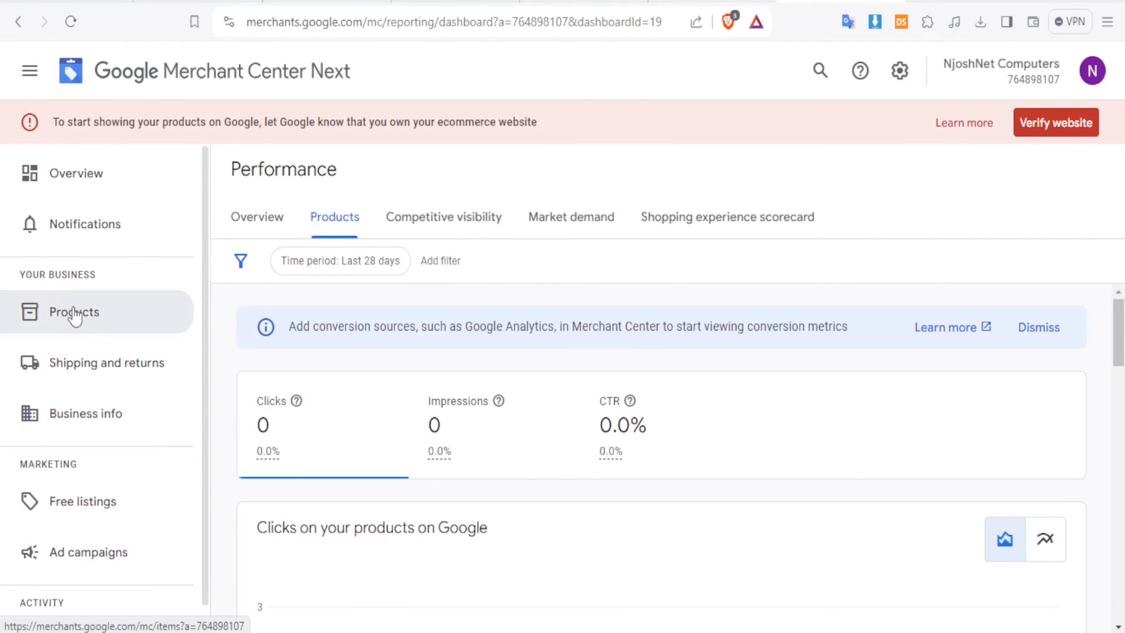
Look through the Business info, Products and Notifications pages of the Merchant Center account
click(88, 414)
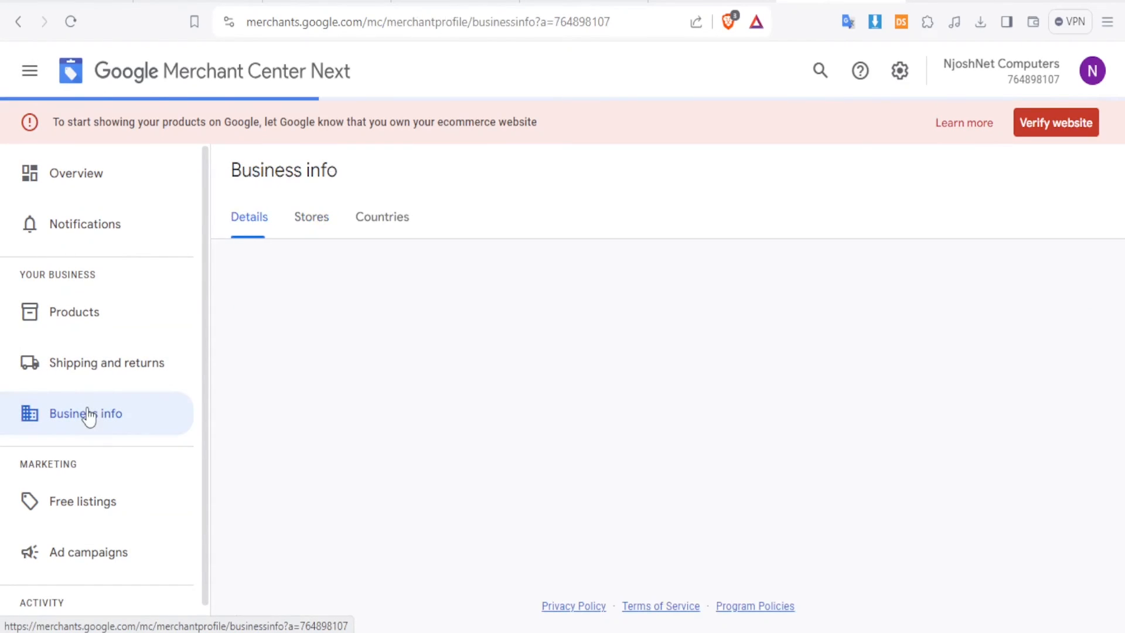
click(91, 318)
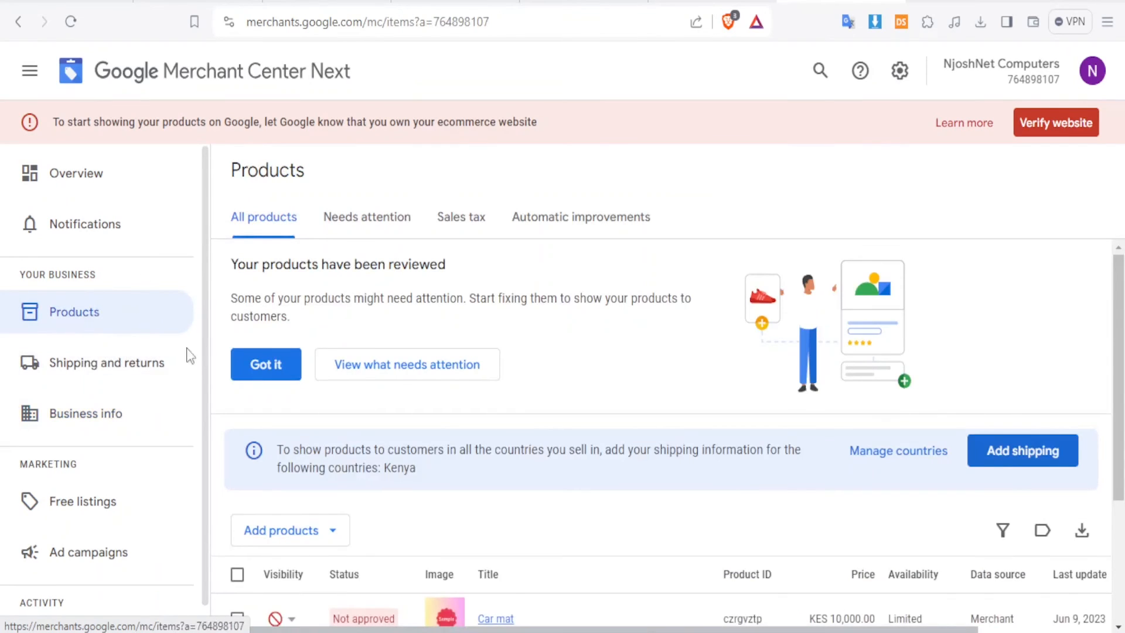
drag(1118, 293, 1119, 409)
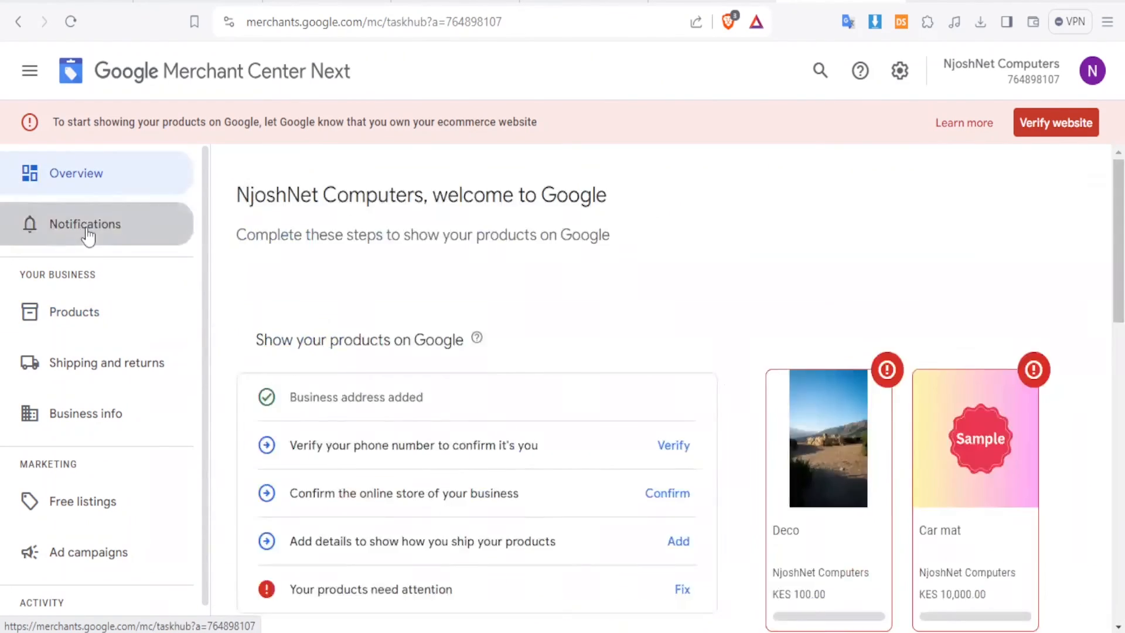
click(87, 230)
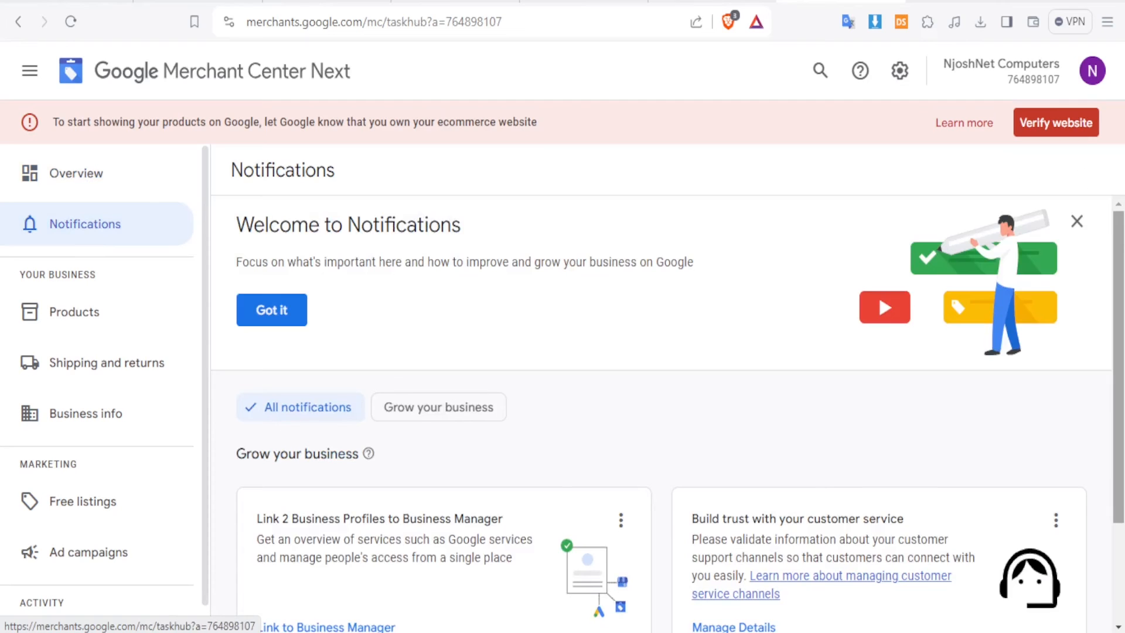
drag(1121, 249, 1117, 296)
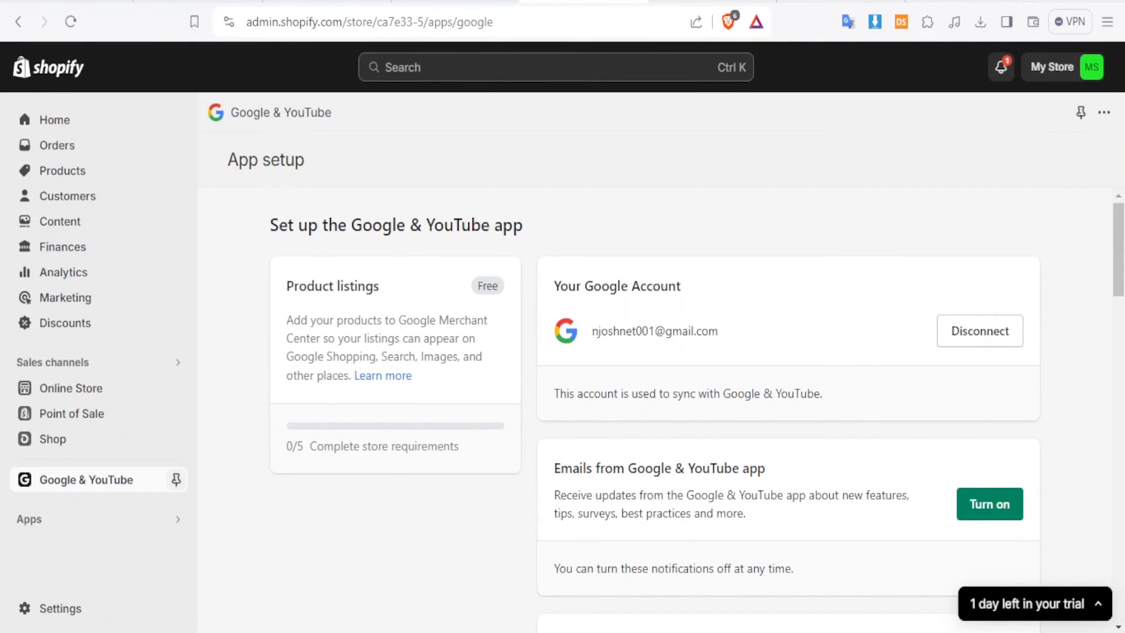
Switch back to the Shopify admin, reload the Google & YouTube app and disconnect the linked Google account from it
mouse_move(1118, 249)
mouse_down()
mouse_move(1120, 322)
mouse_move(1120, 247)
mouse_up()
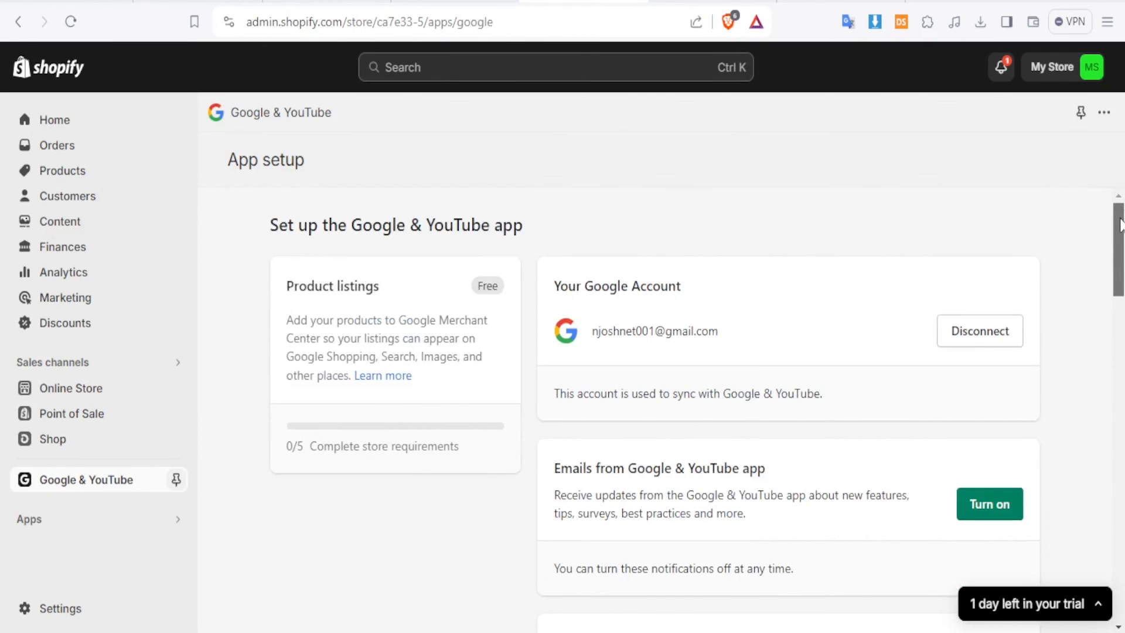
drag(1120, 224, 1119, 222)
click(78, 491)
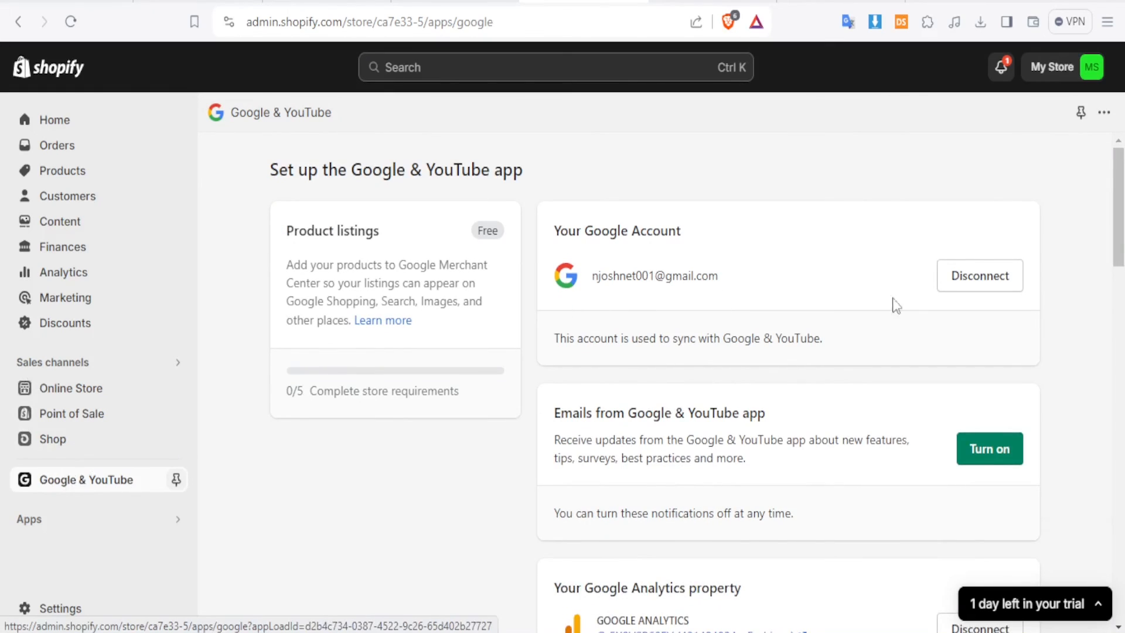
click(999, 283)
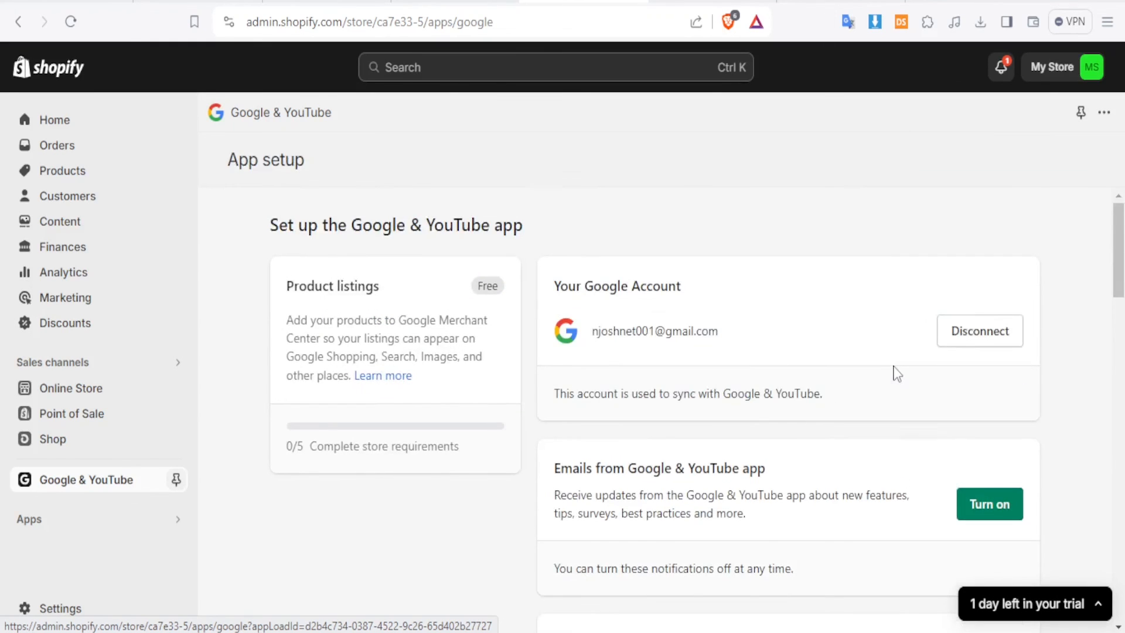
click(998, 343)
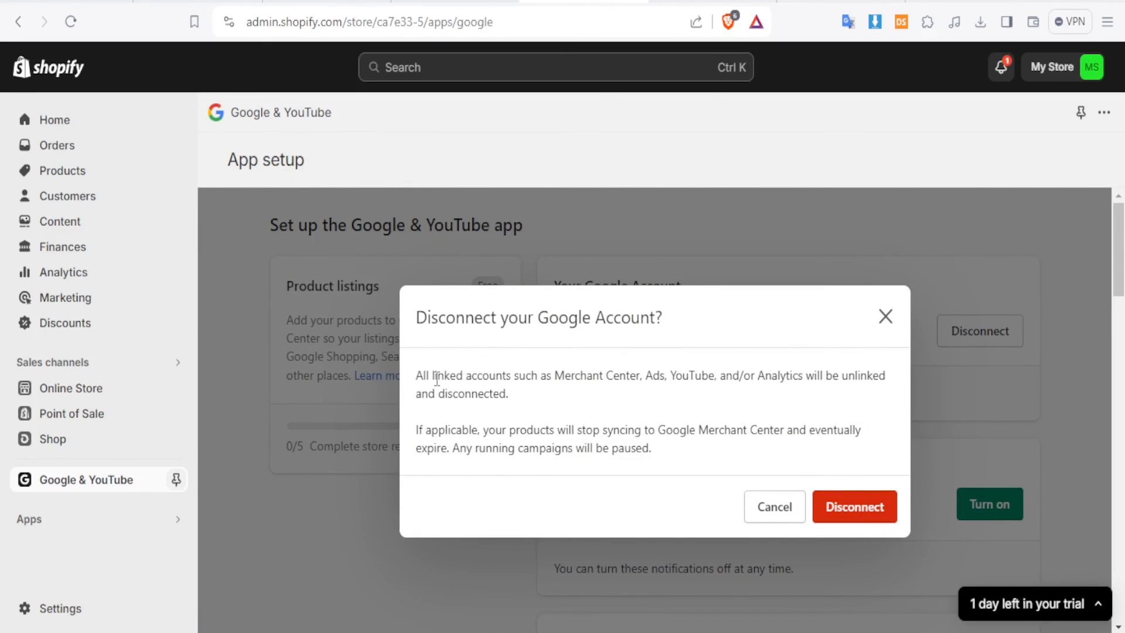
drag(421, 375, 694, 396)
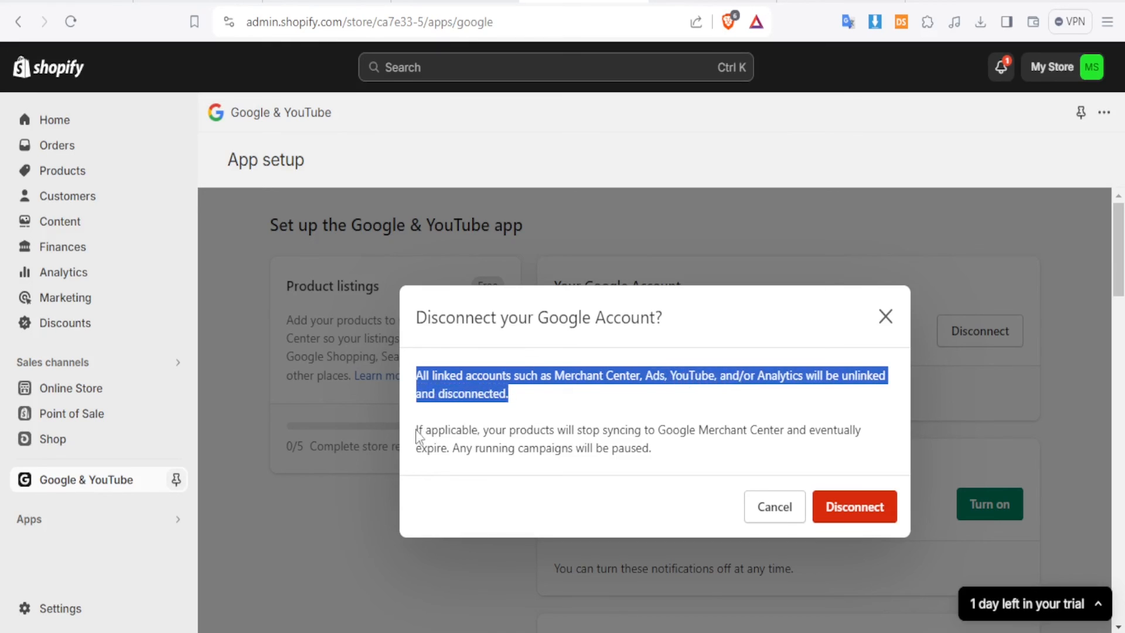
drag(480, 430, 788, 422)
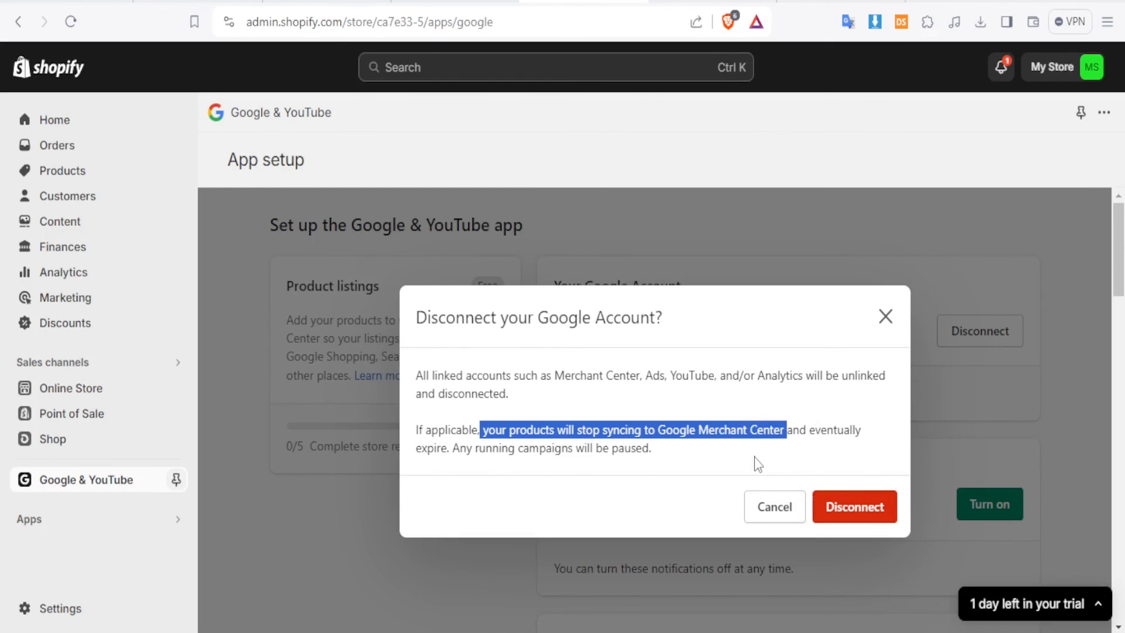
click(848, 510)
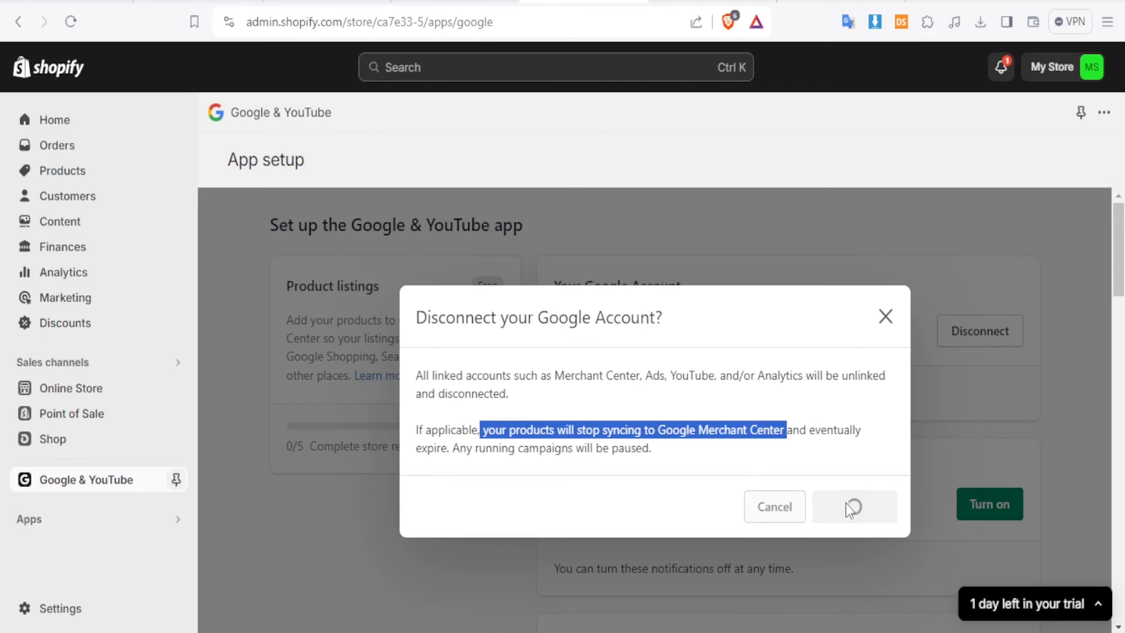